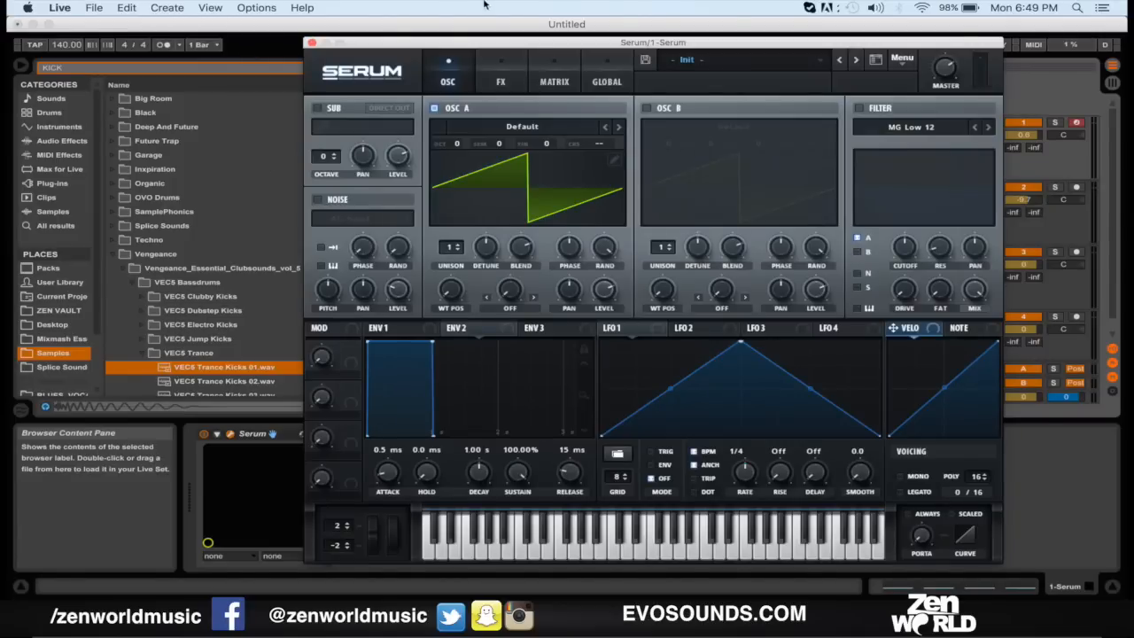
# Examine the note pattern in the Serum track's MIDI clip at bar 17.
pyautogui.moveTo(513, 42); pyautogui.dragTo(827, 417)
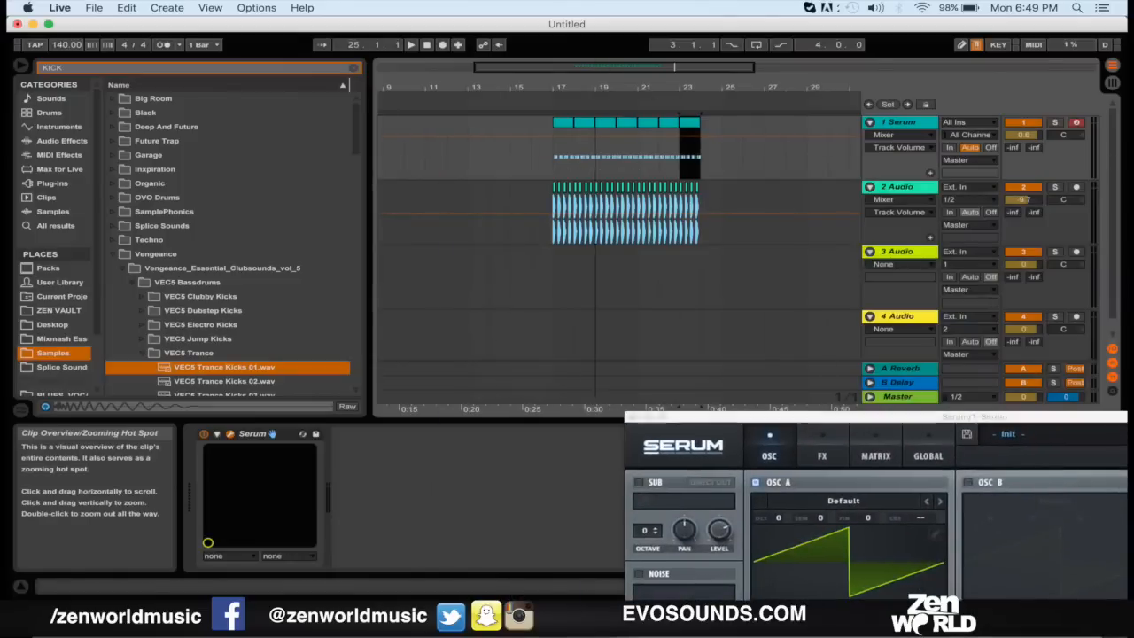
pyautogui.moveTo(583, 68); pyautogui.dragTo(583, 372)
pyautogui.click(508, 123)
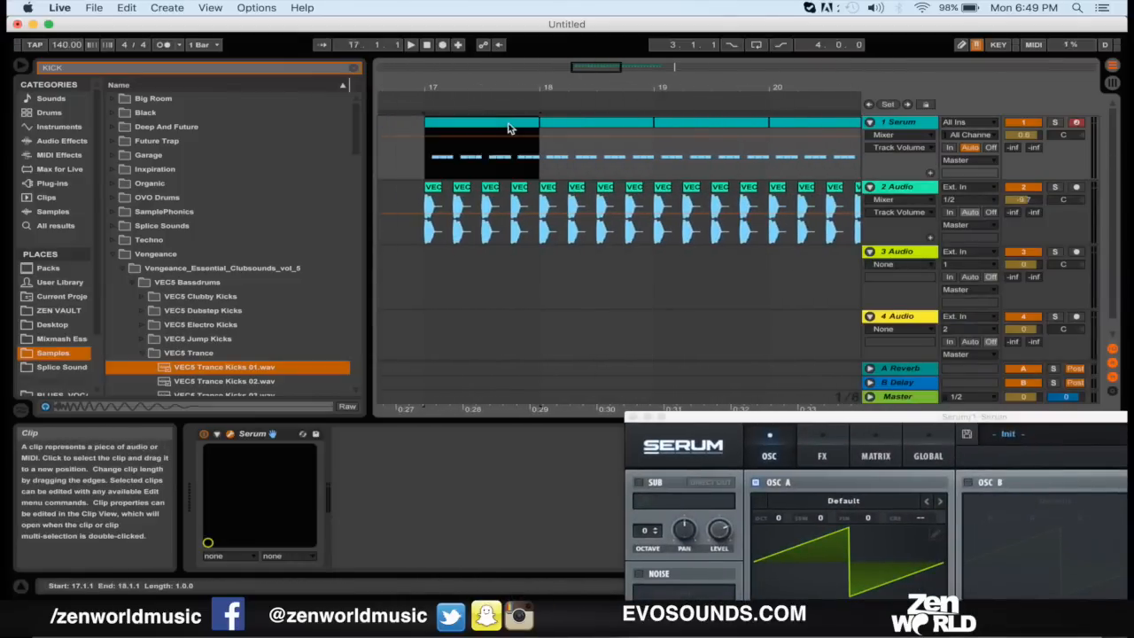
pyautogui.doubleClick(509, 127)
pyautogui.moveTo(486, 487); pyautogui.dragTo(587, 538)
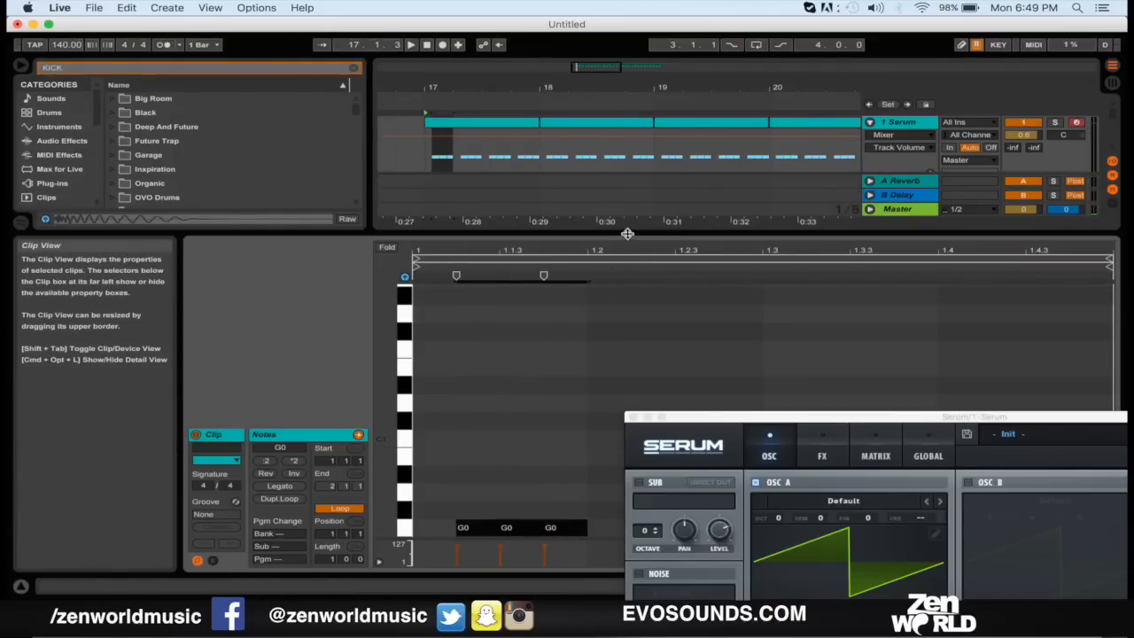
pyautogui.moveTo(628, 233); pyautogui.dragTo(627, 99)
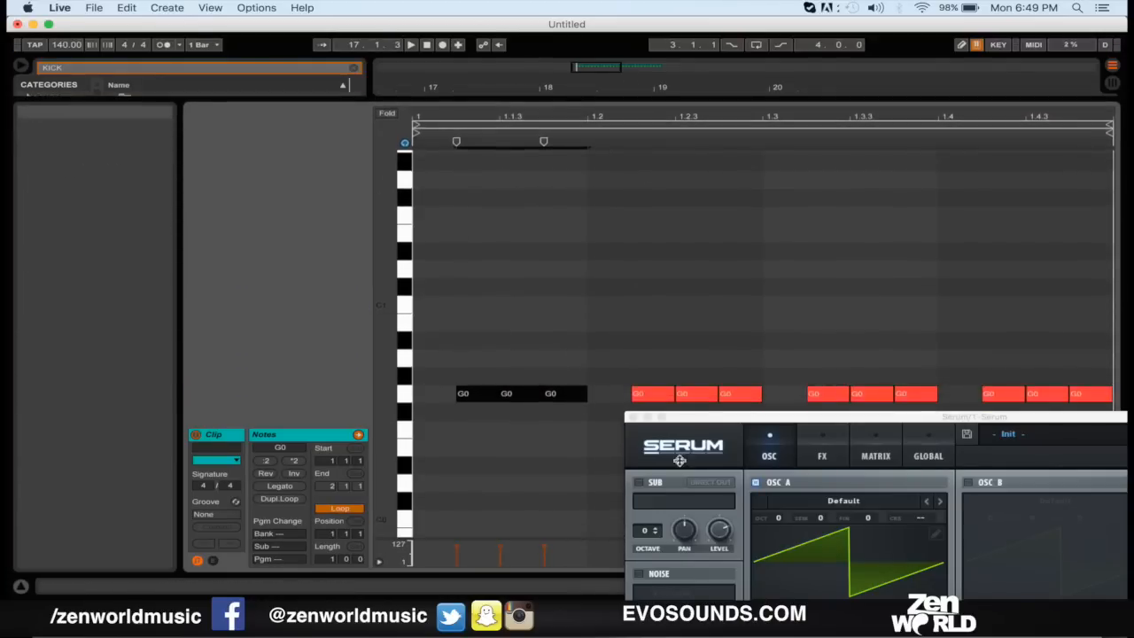
pyautogui.moveTo(680, 461); pyautogui.dragTo(706, 611)
# Play the arrangement from bar 17 and switch to the Session View mixer with the Serum window in view.
pyautogui.click(427, 160)
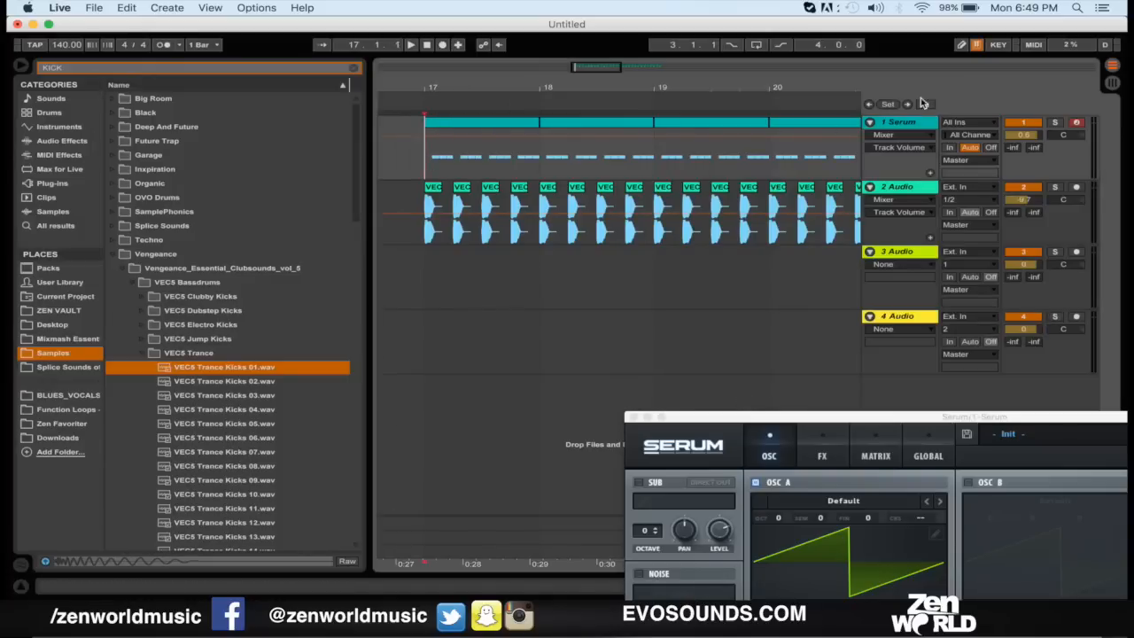
pyautogui.press('space')
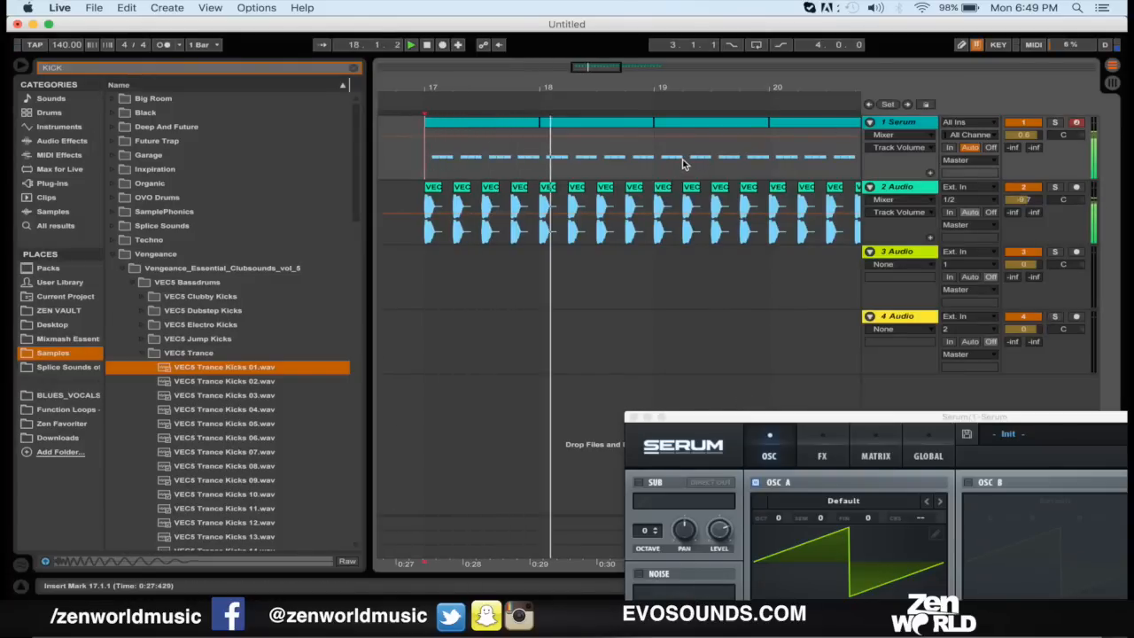
pyautogui.press('Tab')
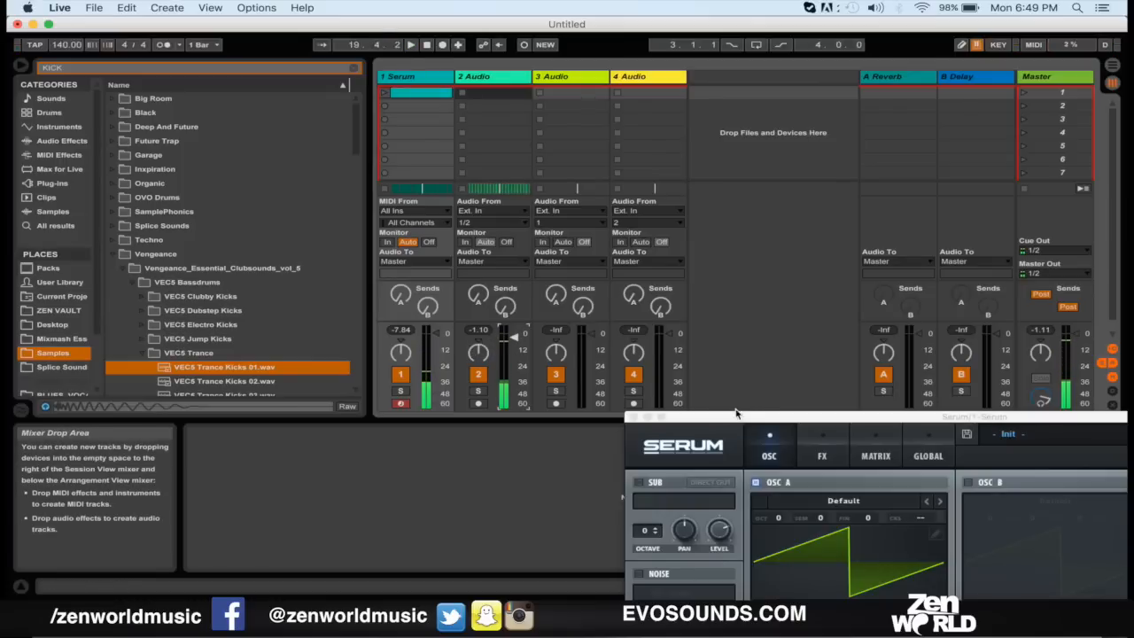
pyautogui.moveTo(735, 413); pyautogui.dragTo(433, 86)
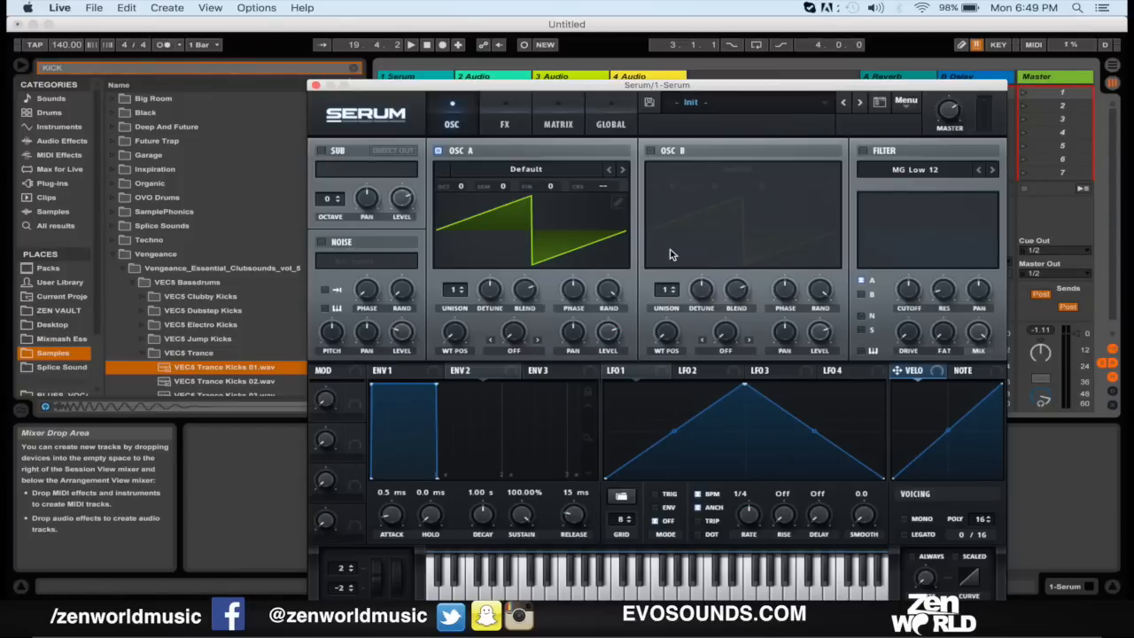
# Enable the MG Low 12 filter on oscillator A and turn its cutoff down to the low frequencies while listening.
pyautogui.click(862, 150)
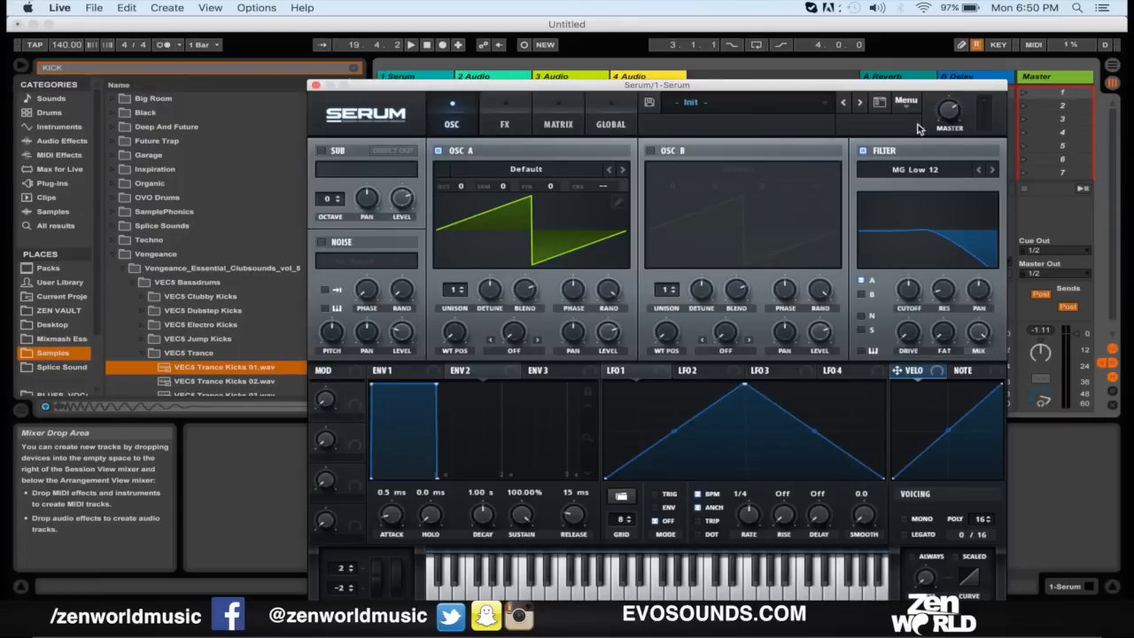
pyautogui.moveTo(917, 282); pyautogui.dragTo(886, 314)
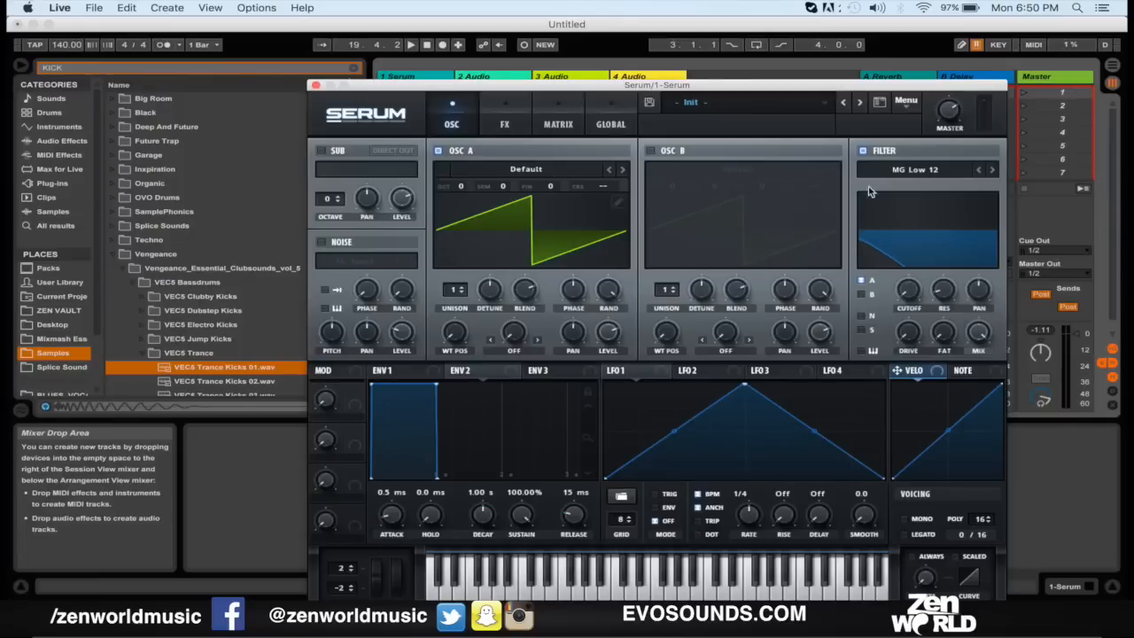
pyautogui.moveTo(809, 86); pyautogui.dragTo(775, 75)
pyautogui.moveTo(853, 217); pyautogui.dragTo(898, 212)
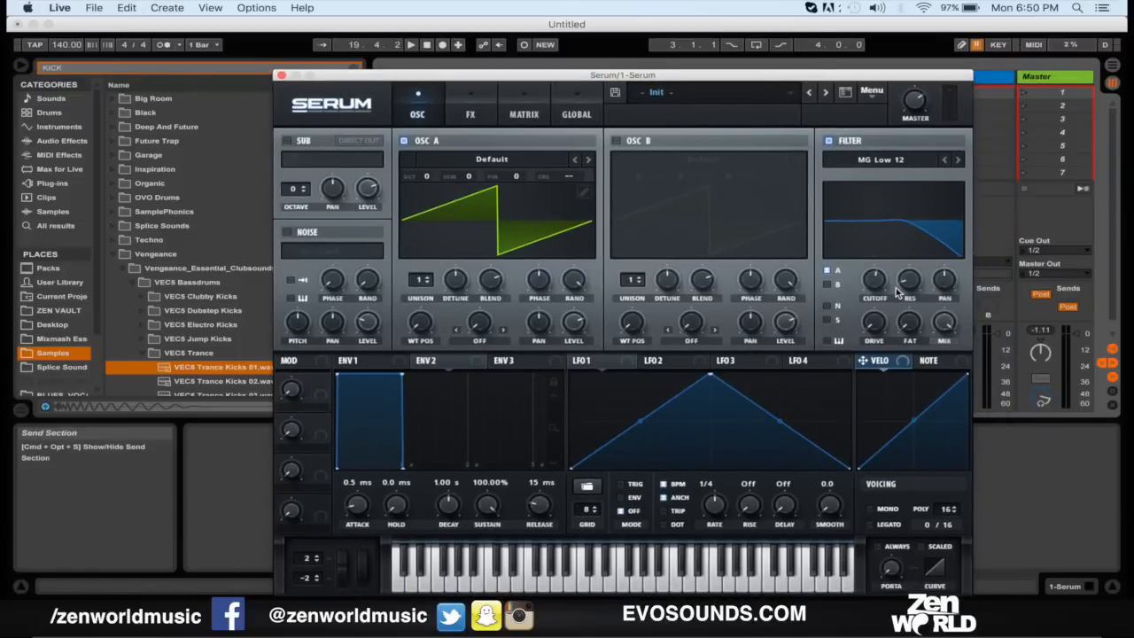
pyautogui.moveTo(870, 303); pyautogui.dragTo(870, 337)
pyautogui.moveTo(798, 76); pyautogui.dragTo(974, 226)
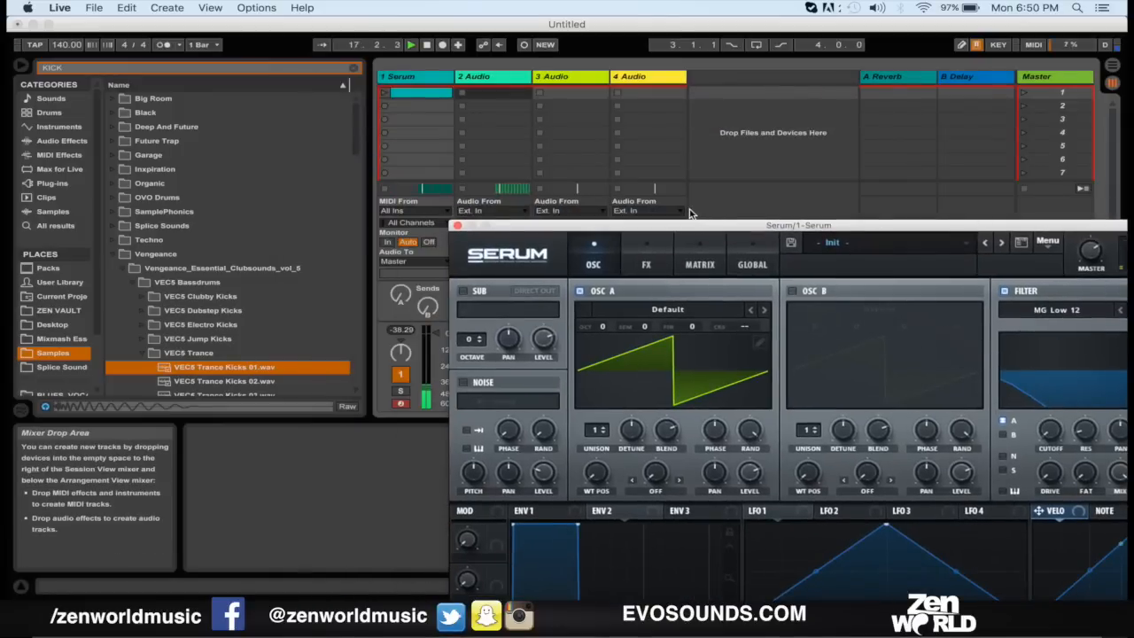
pyautogui.moveTo(682, 225); pyautogui.dragTo(484, 21)
# Set Envelope 2 to 0% sustain and 364 ms decay, and assign it to the filter cutoff.
pyautogui.moveTo(468, 452); pyautogui.dragTo(398, 636)
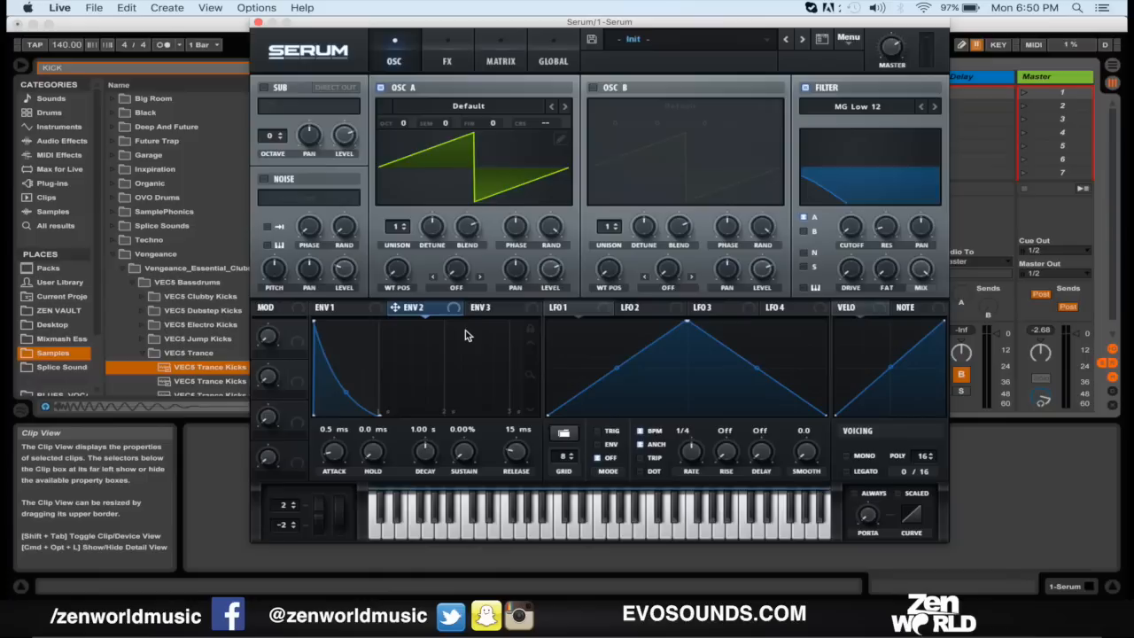
pyautogui.moveTo(403, 312); pyautogui.dragTo(852, 225)
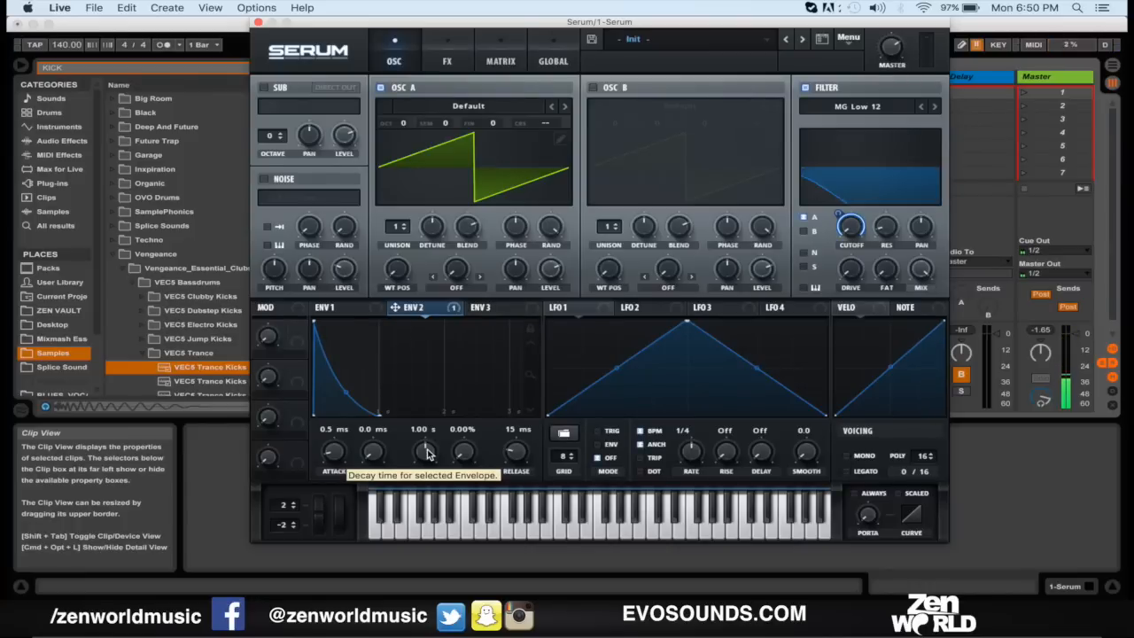
pyautogui.moveTo(427, 455)
pyautogui.mouseDown()
pyautogui.moveTo(396, 461)
pyautogui.moveTo(451, 395)
pyautogui.moveTo(454, 370)
pyautogui.moveTo(420, 493)
pyautogui.moveTo(415, 457)
pyautogui.mouseUp()
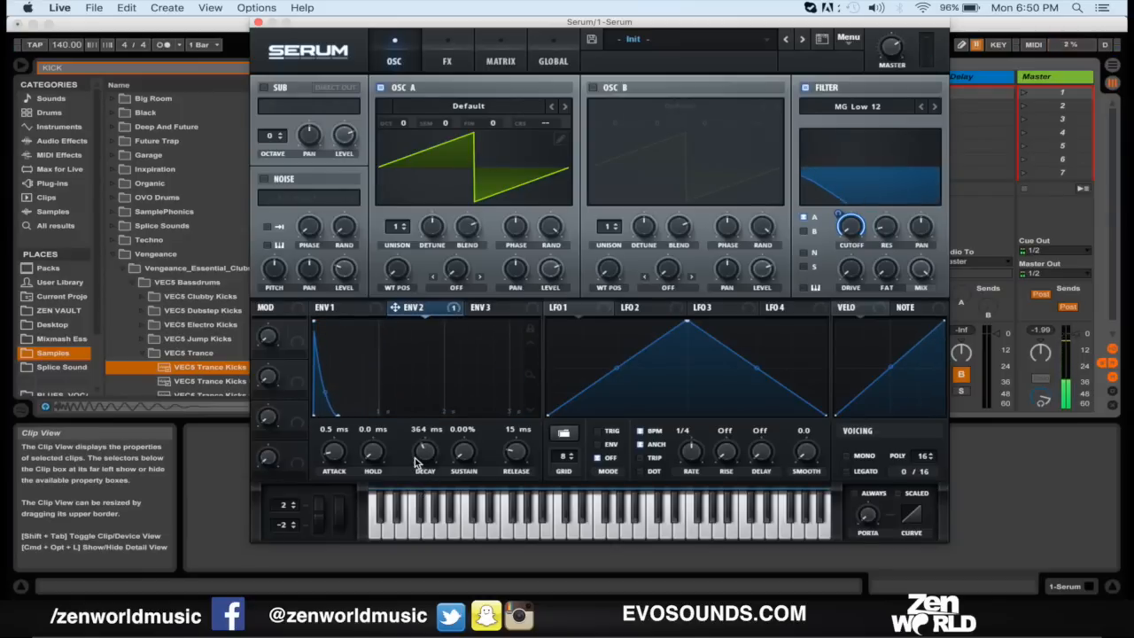
# Reduce Envelope 2's modulation amount on the filter cutoff and raise the system volume to maximum for playback.
pyautogui.moveTo(842, 213); pyautogui.dragTo(846, 247)
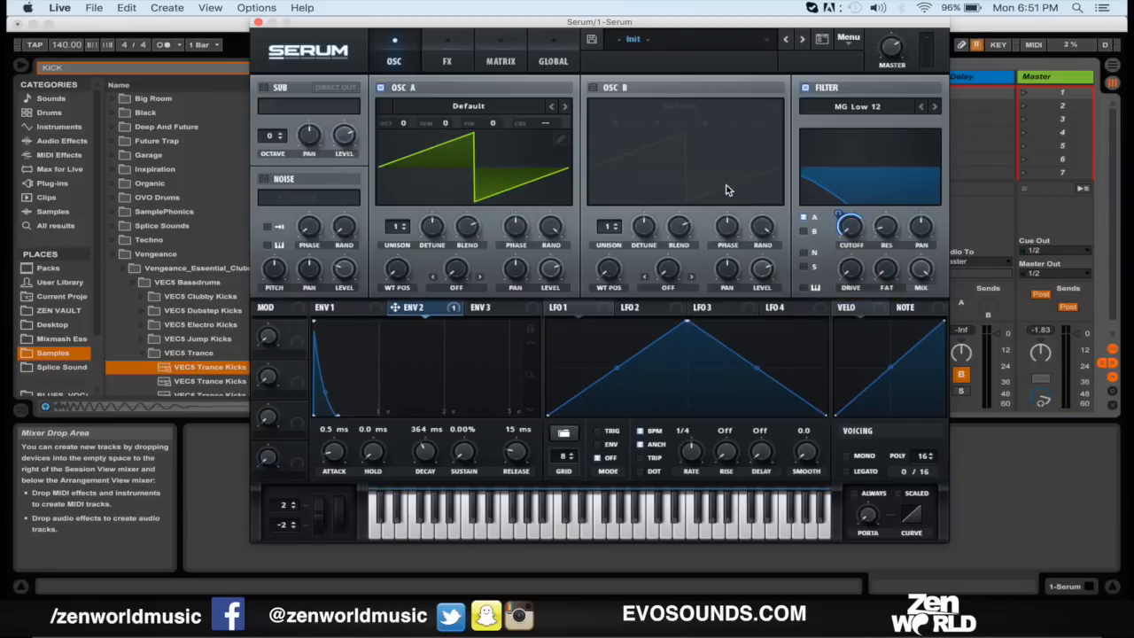
pyautogui.press('XF86AudioRaiseVolume')
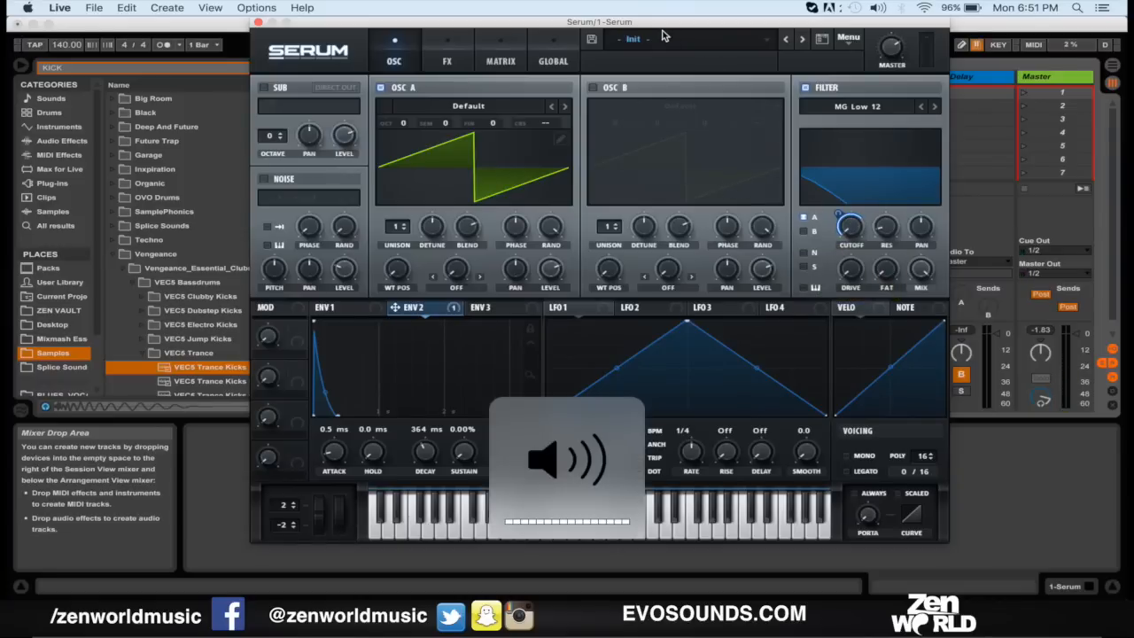
pyautogui.moveTo(663, 21); pyautogui.dragTo(716, 54)
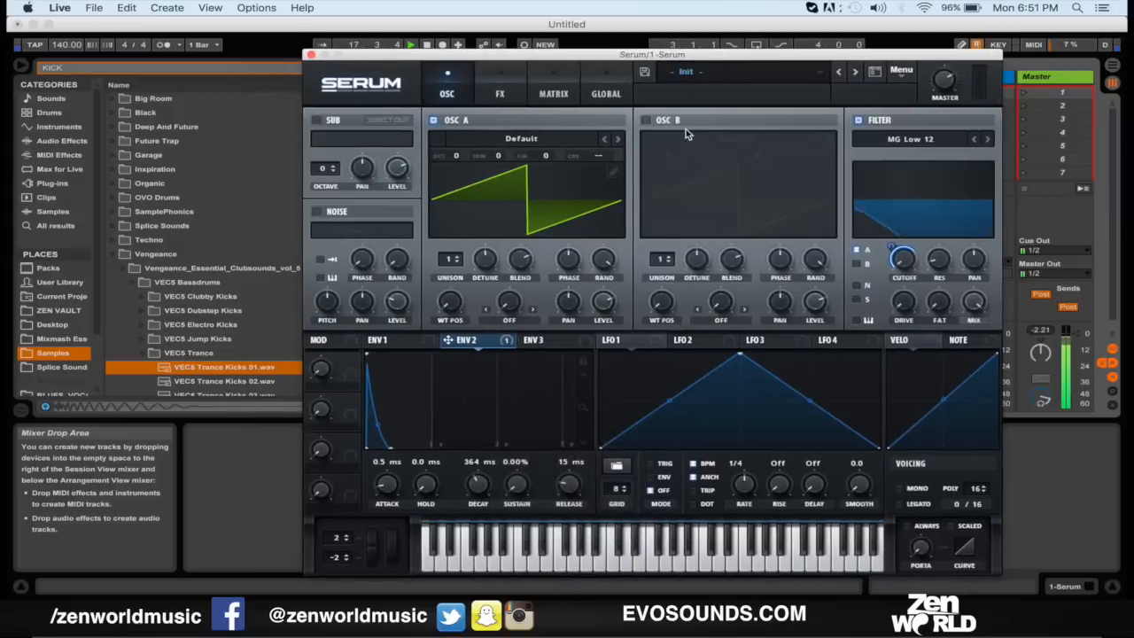
# Enable Serum's Tube distortion and the delay effect, leaving the chorus off.
pyautogui.click(500, 90)
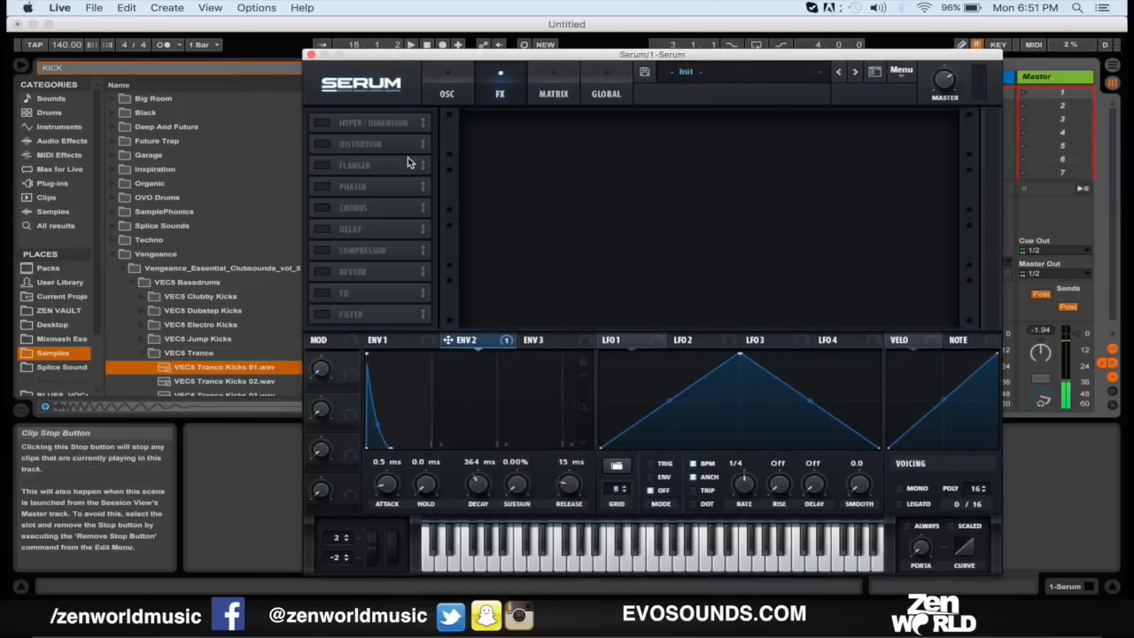
pyautogui.click(338, 145)
pyautogui.press('space')
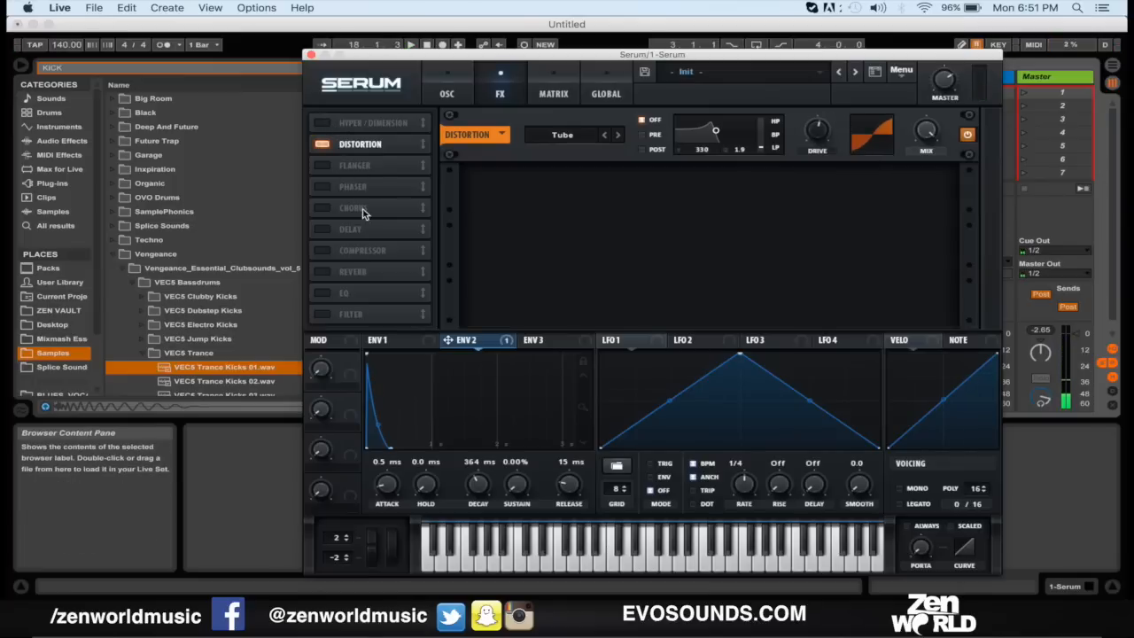
pyautogui.click(322, 207)
pyautogui.click(322, 228)
pyautogui.click(322, 208)
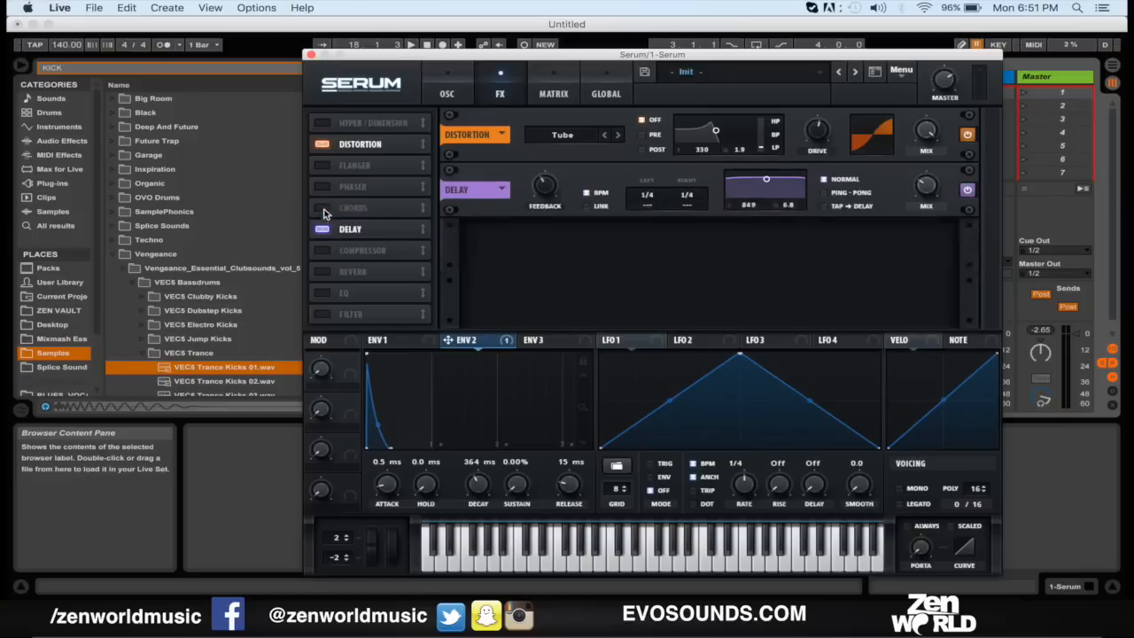
# Enable the Hall reverb with about 17% low cut, and the EQ with its high band boosted around 1526 Hz.
pyautogui.click(328, 272)
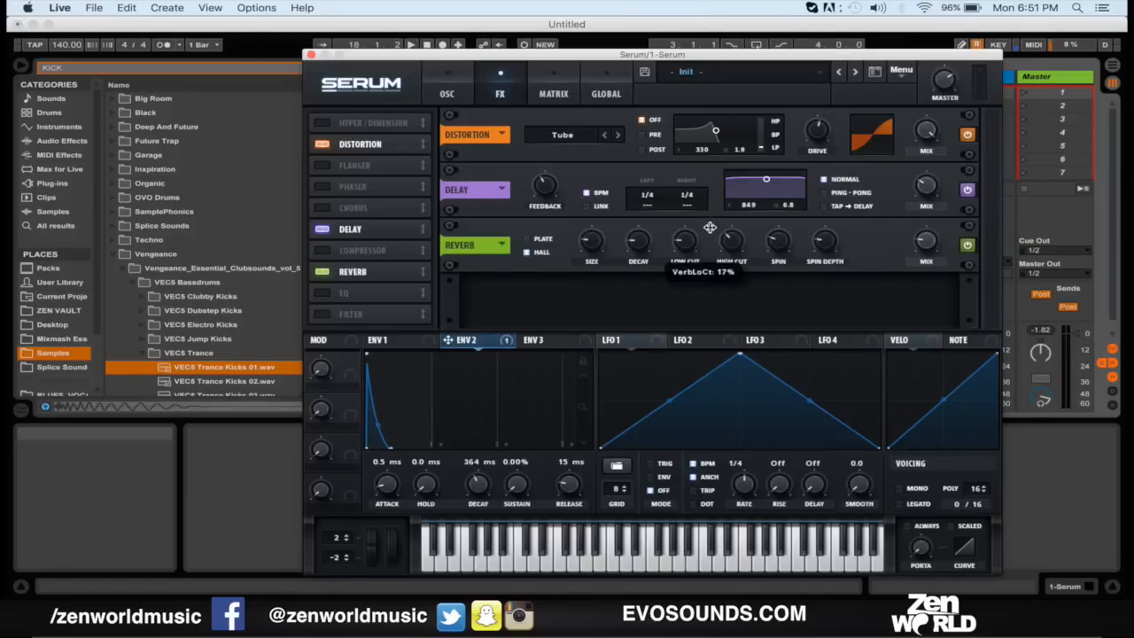
pyautogui.press('space')
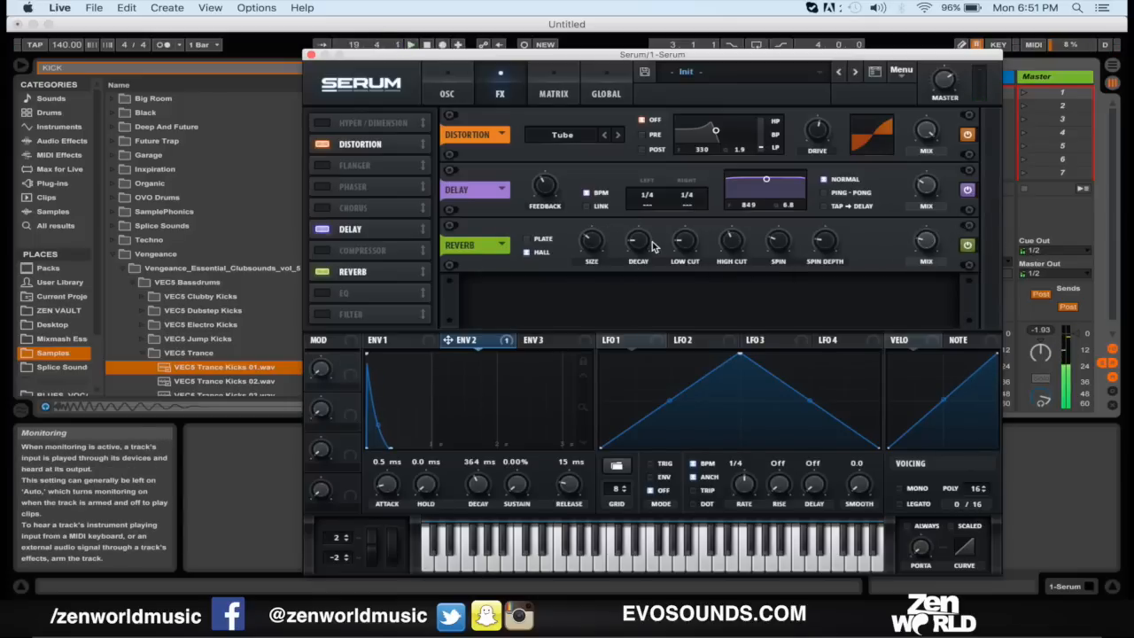
pyautogui.click(324, 295)
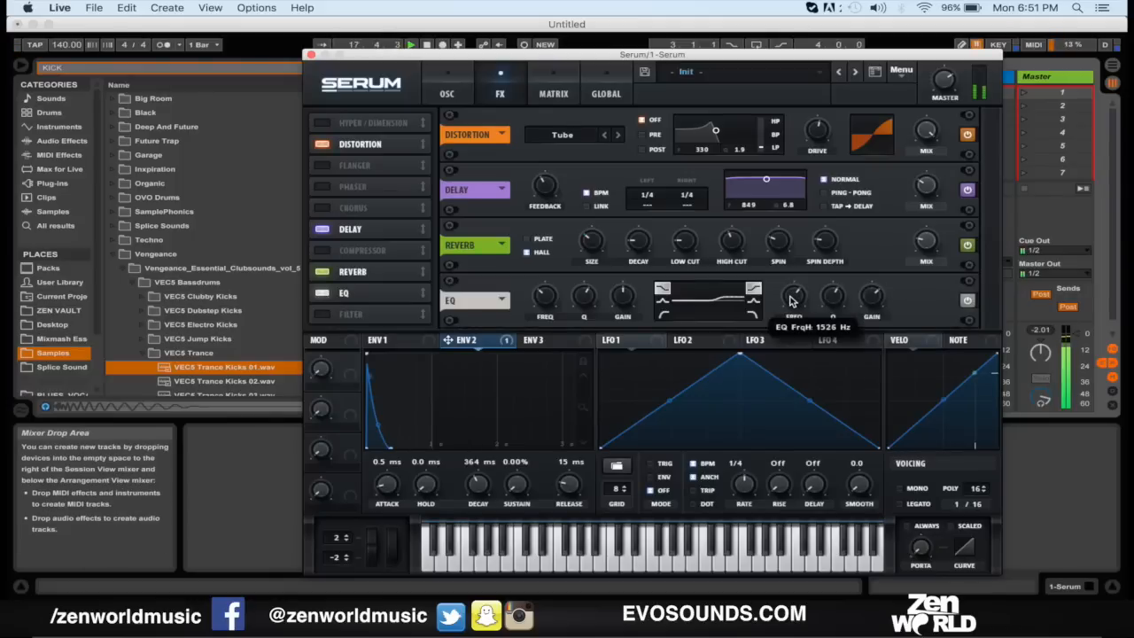
# Find the Compressor among the audio effects and add it after Serum on the Serum track.
pyautogui.moveTo(952, 81)
pyautogui.moveTo(952, 81); pyautogui.dragTo(1077, 139)
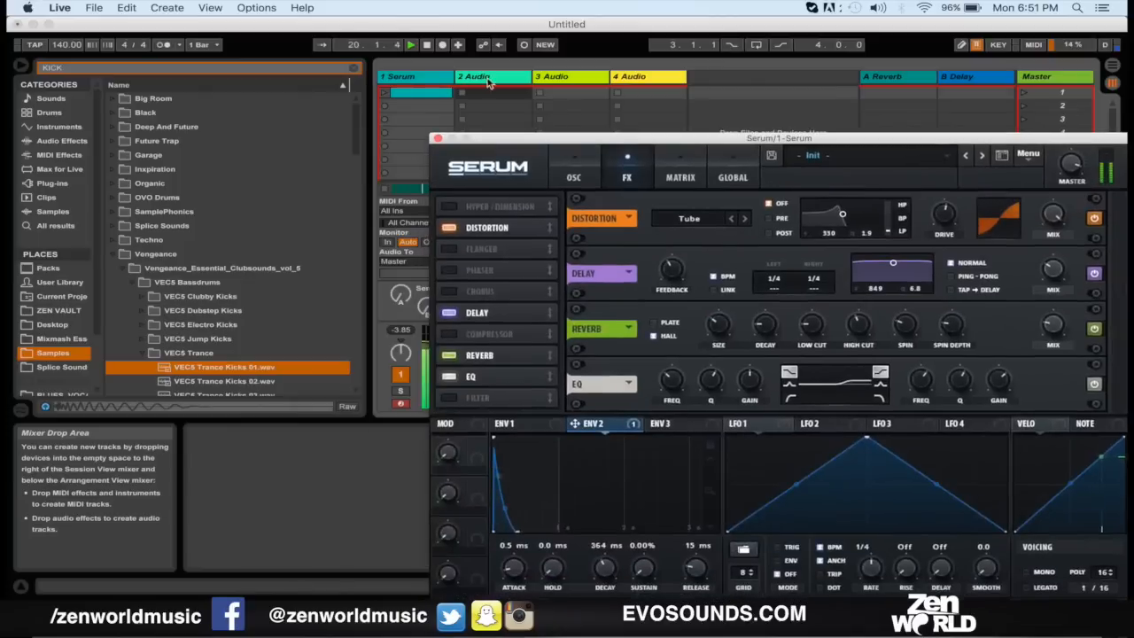
pyautogui.moveTo(547, 139); pyautogui.dragTo(970, 193)
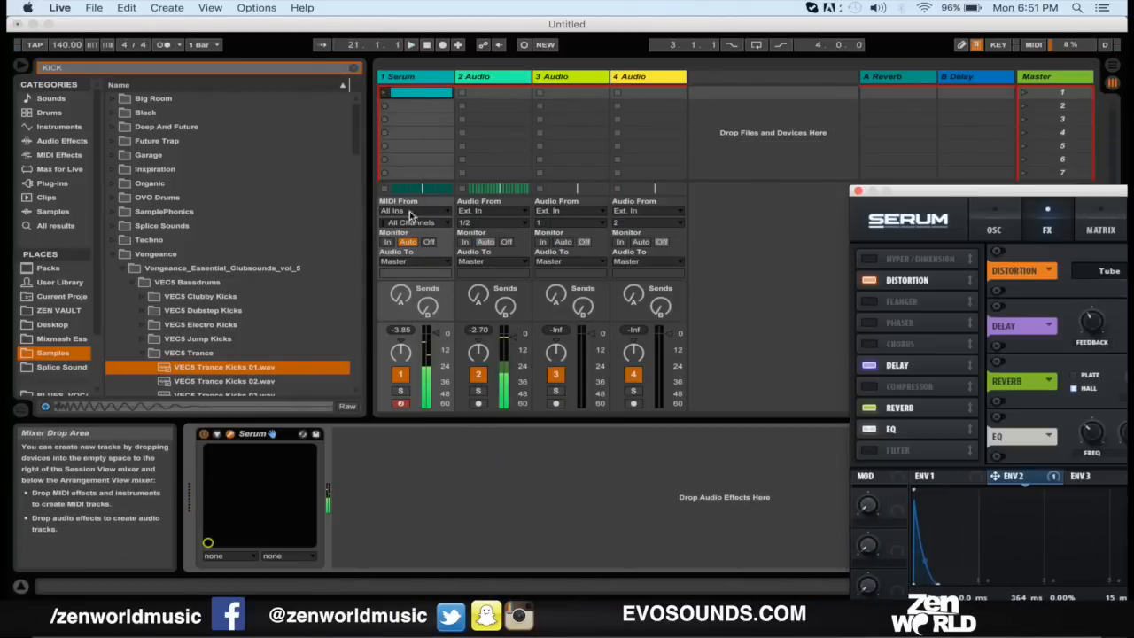
pyautogui.click(62, 140)
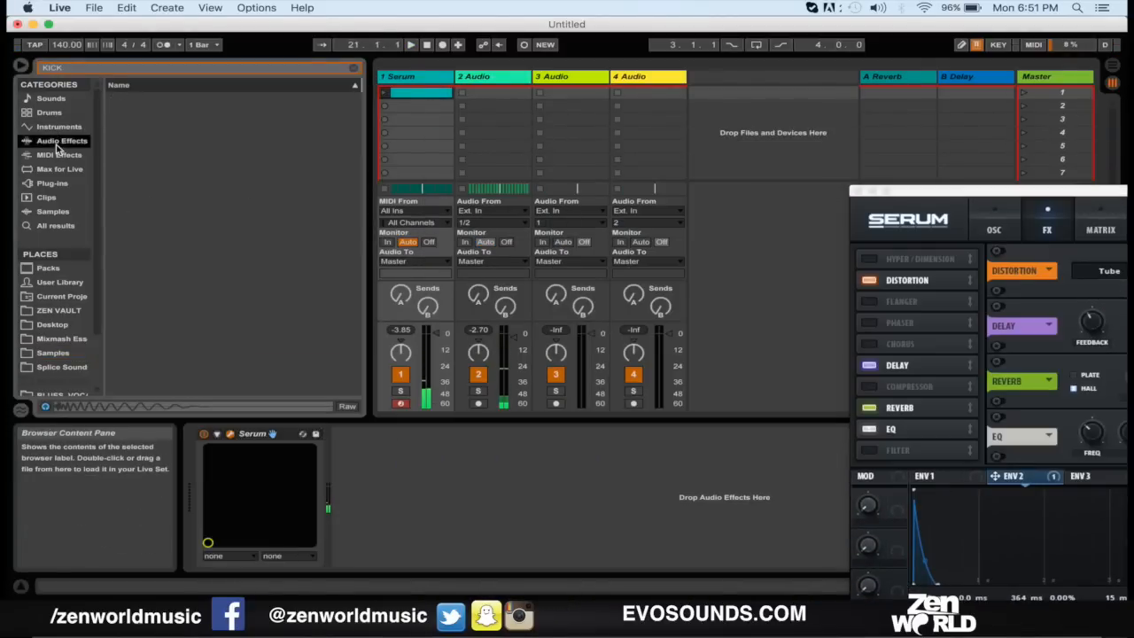
pyautogui.click(354, 69)
pyautogui.write('COMPRE')
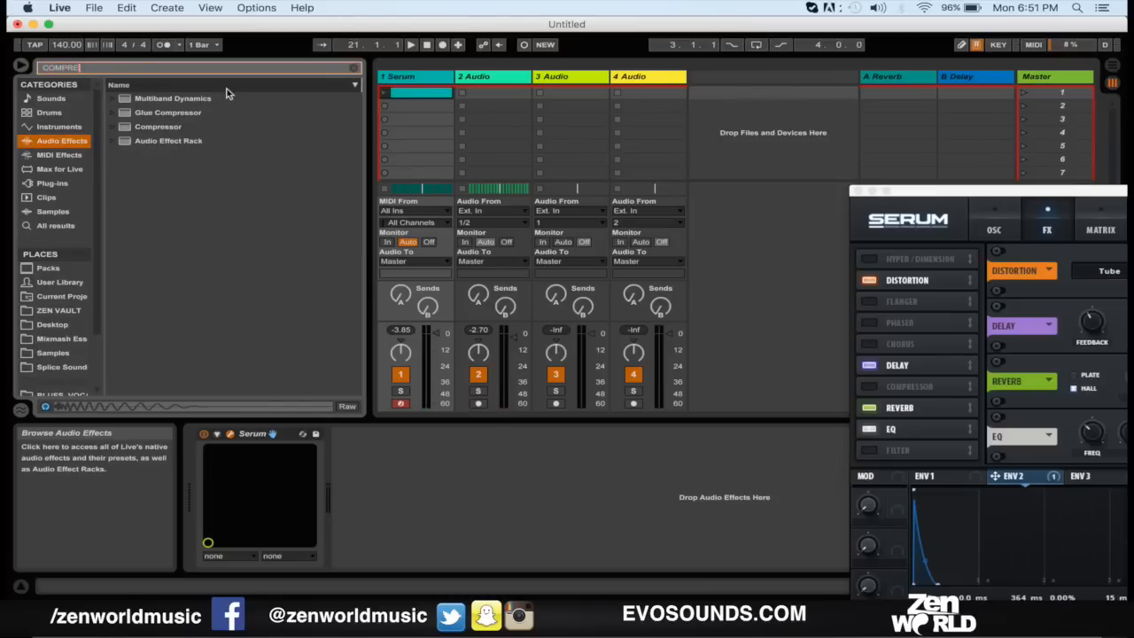
pyautogui.moveTo(151, 129); pyautogui.dragTo(431, 532)
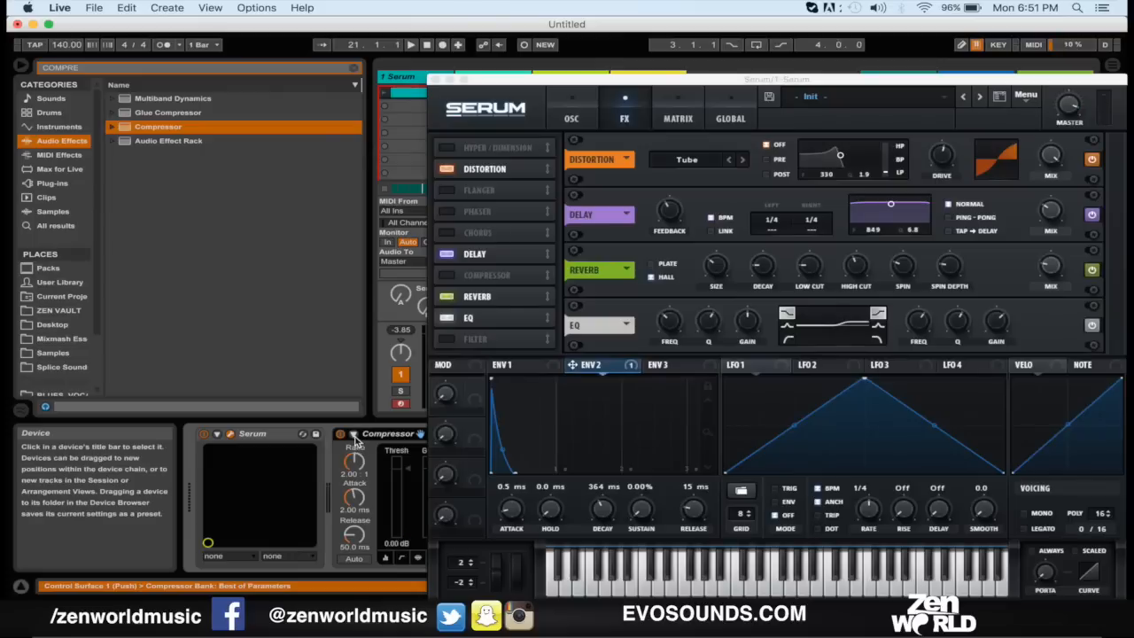
# Expand the Compressor's sidechain section, enable Sidechain and set its audio source to 2-Audio.
pyautogui.click(354, 434)
pyautogui.click(372, 449)
pyautogui.click(380, 469)
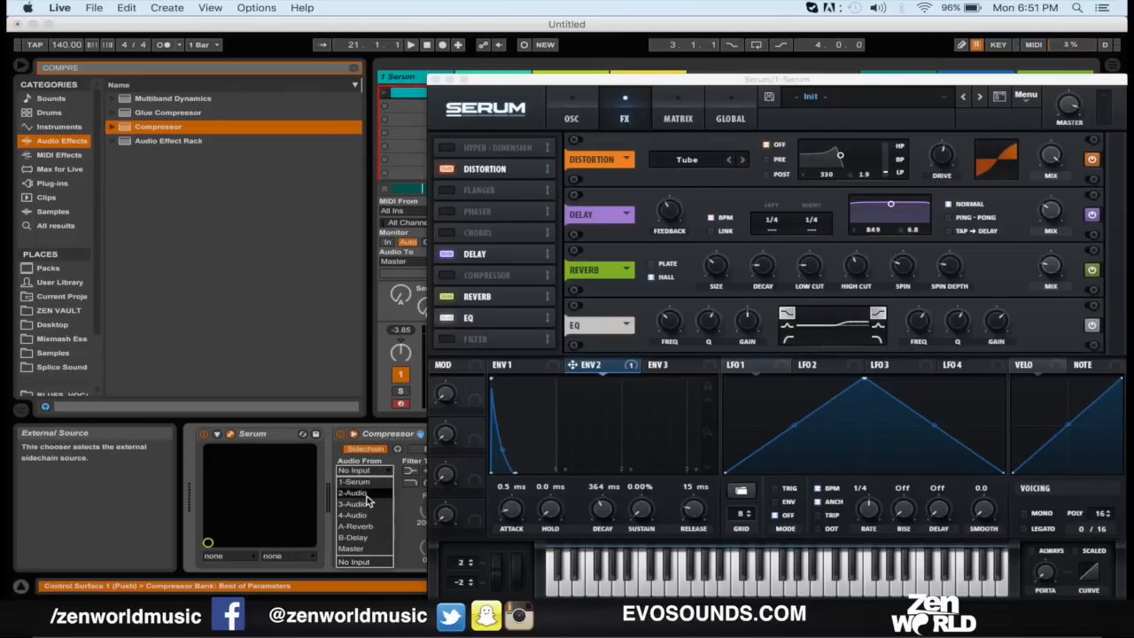
pyautogui.click(368, 493)
# Set the Serum track's Compressor ratio to inf : 1 and threshold to -14.2 dB during playback.
pyautogui.click(485, 72)
pyautogui.press('space')
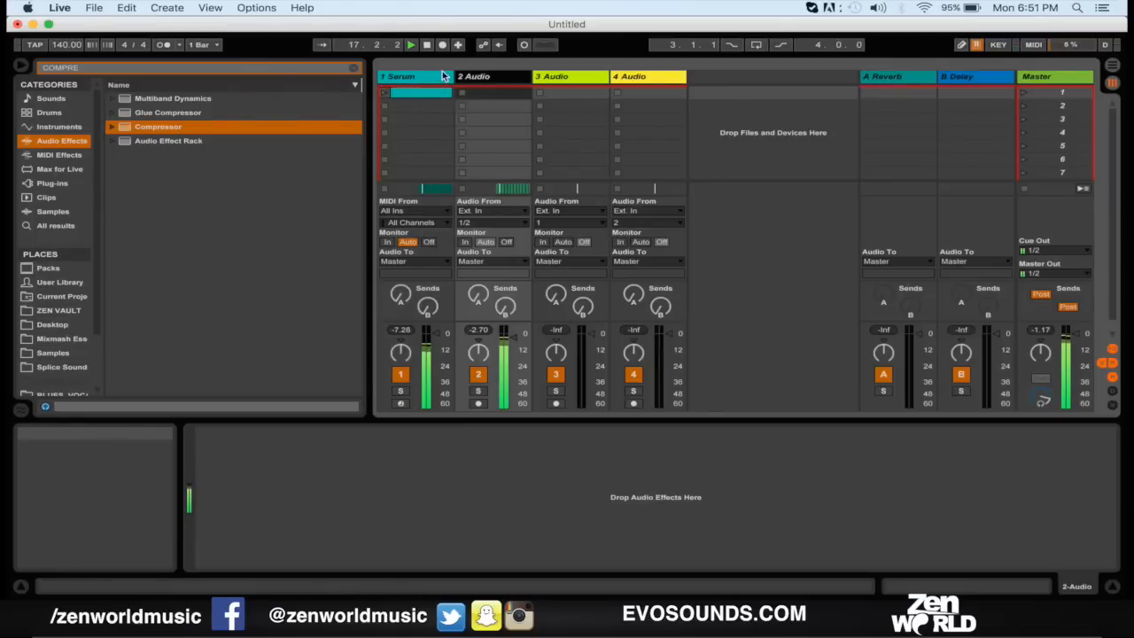
pyautogui.click(434, 77)
pyautogui.click(435, 79)
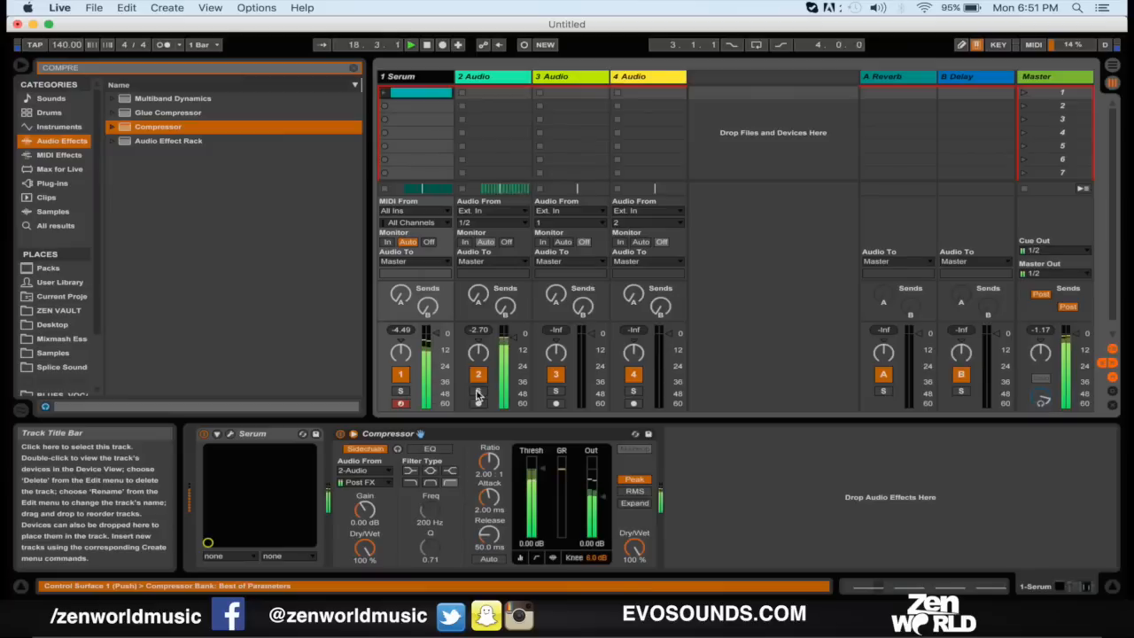
pyautogui.moveTo(490, 463); pyautogui.dragTo(490, 408)
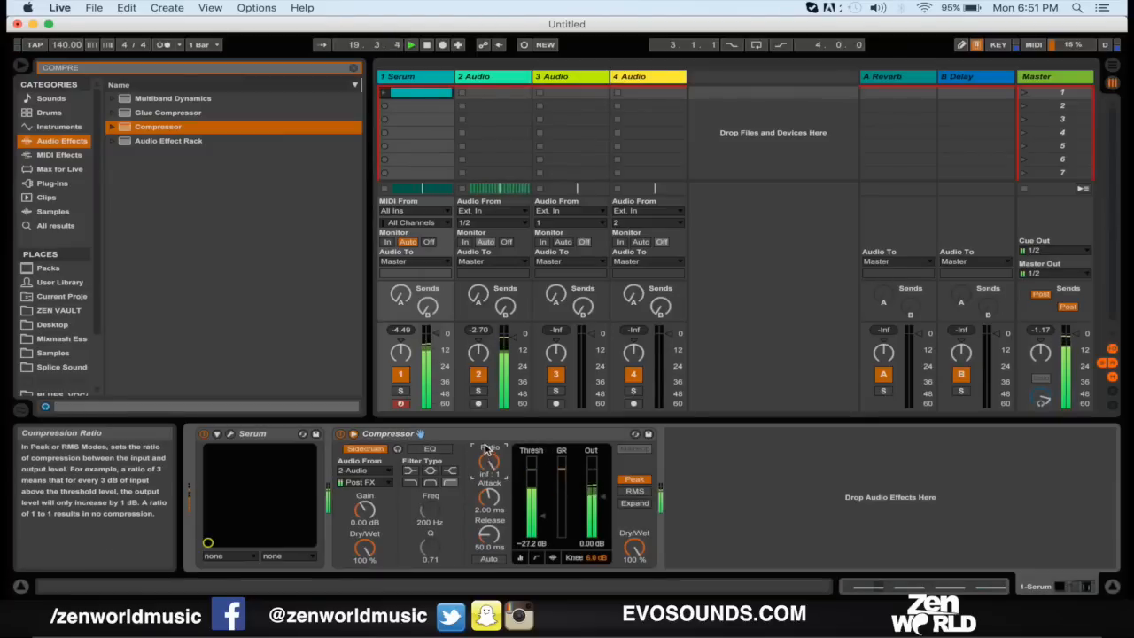
pyautogui.moveTo(540, 516); pyautogui.dragTo(541, 497)
pyautogui.press('space')
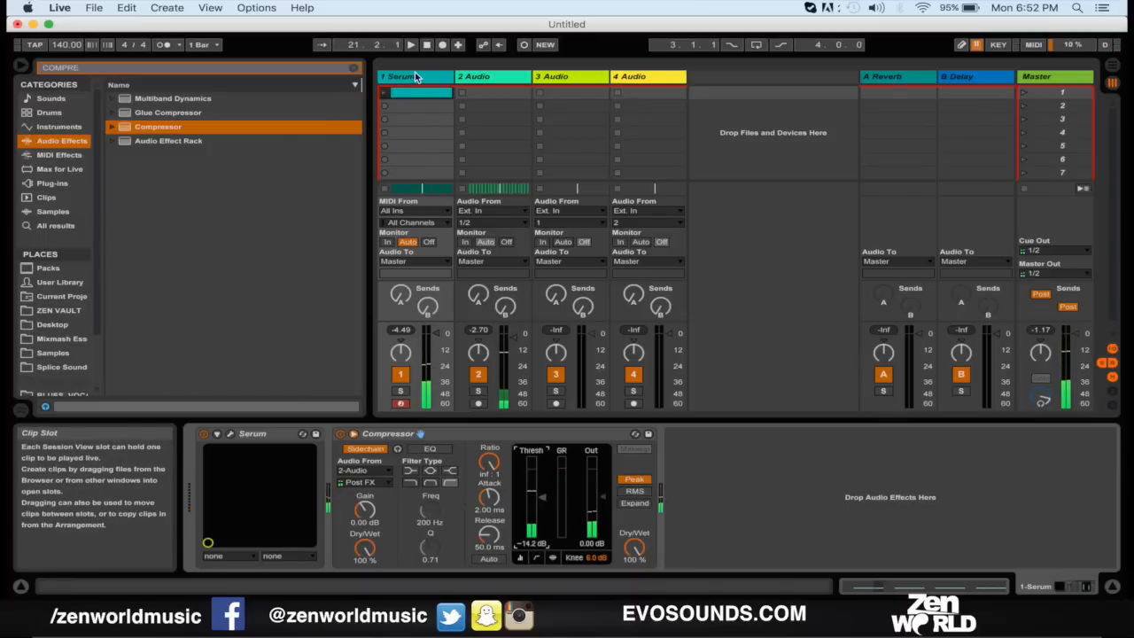
# Reopen Serum on its track and load the DudaChoir wavetable from the Vowel category into oscillator A.
pyautogui.click(230, 436)
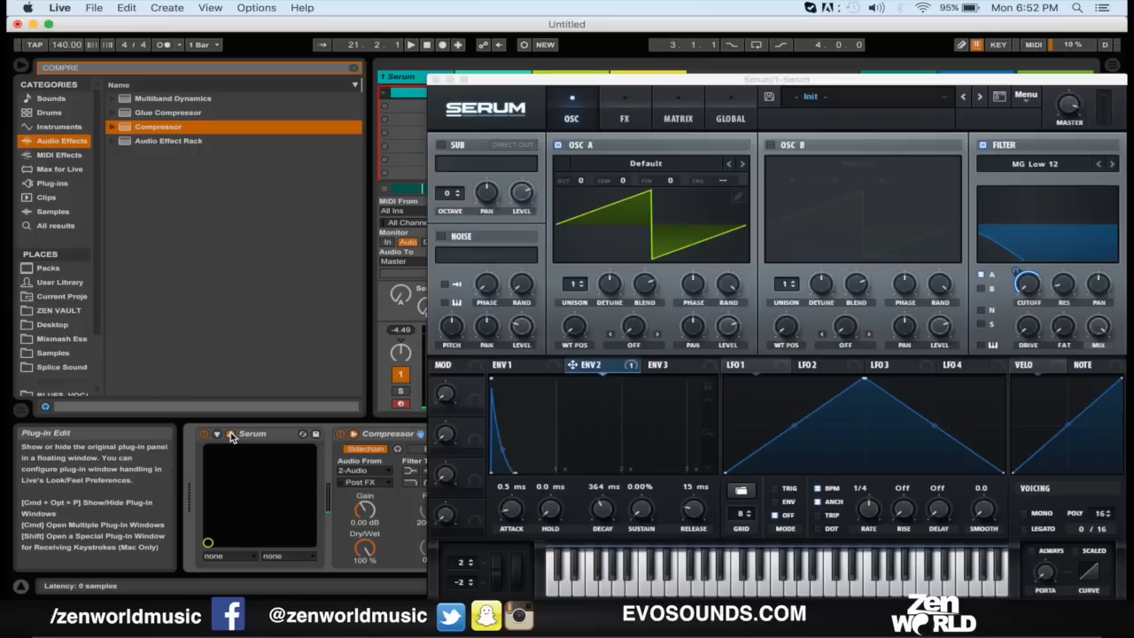
pyautogui.moveTo(718, 73); pyautogui.dragTo(616, 67)
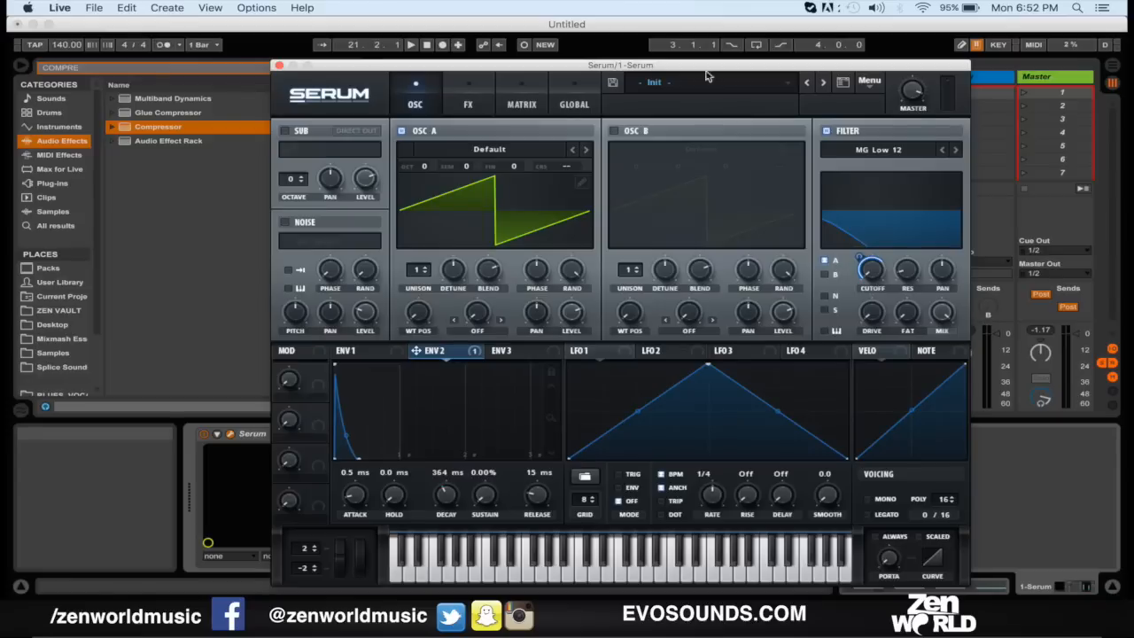
pyautogui.moveTo(600, 68); pyautogui.dragTo(581, 52)
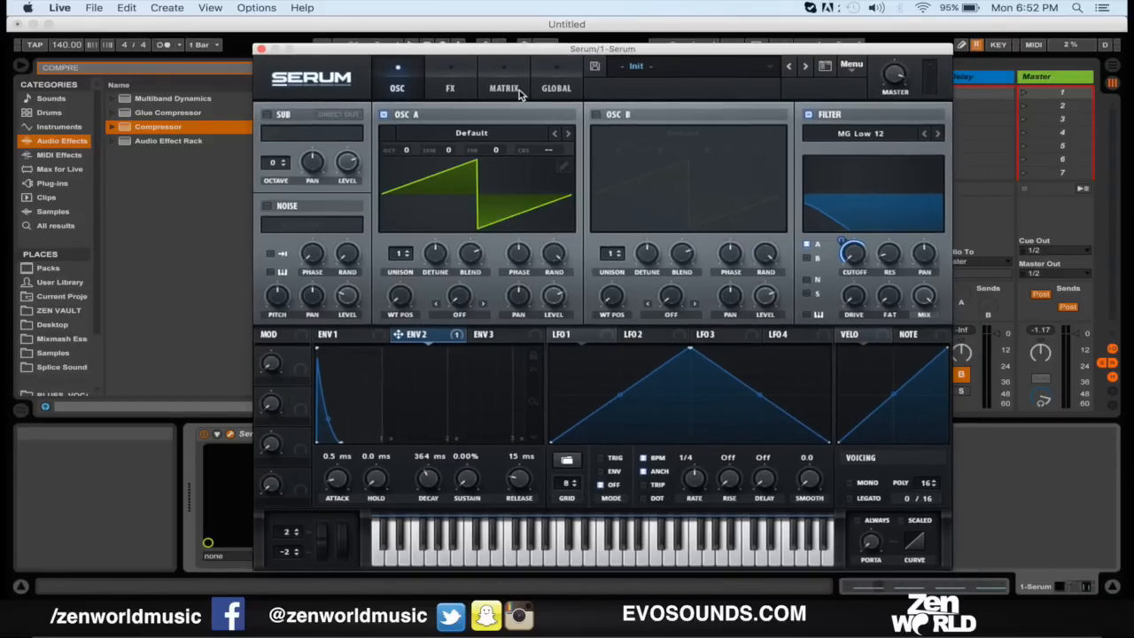
pyautogui.click(494, 134)
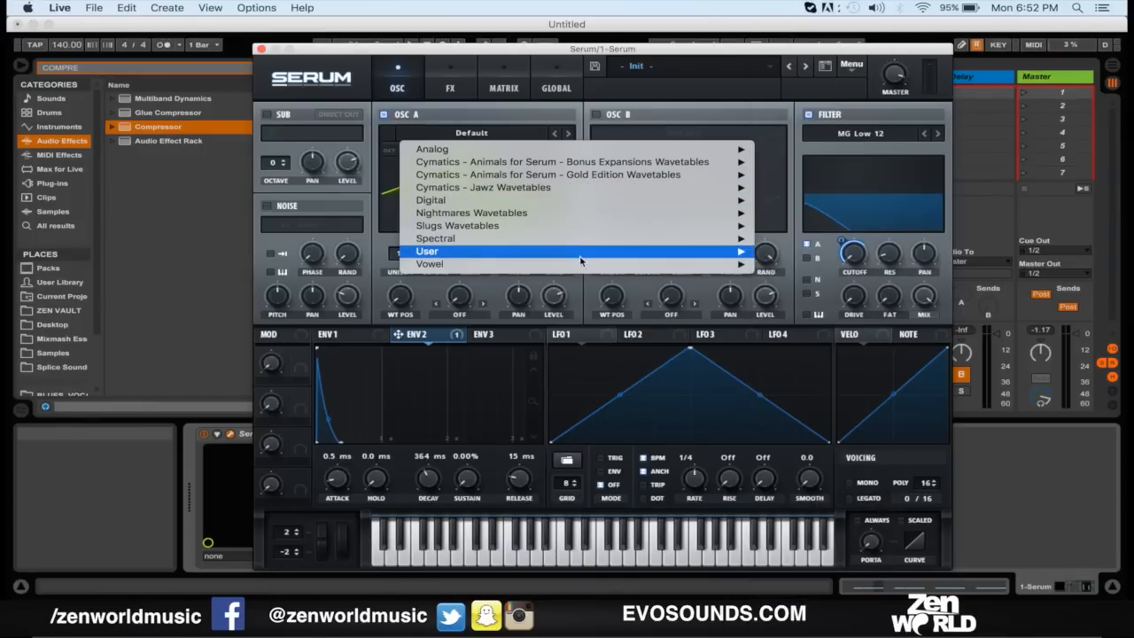
pyautogui.moveTo(597, 264)
pyautogui.click(792, 264)
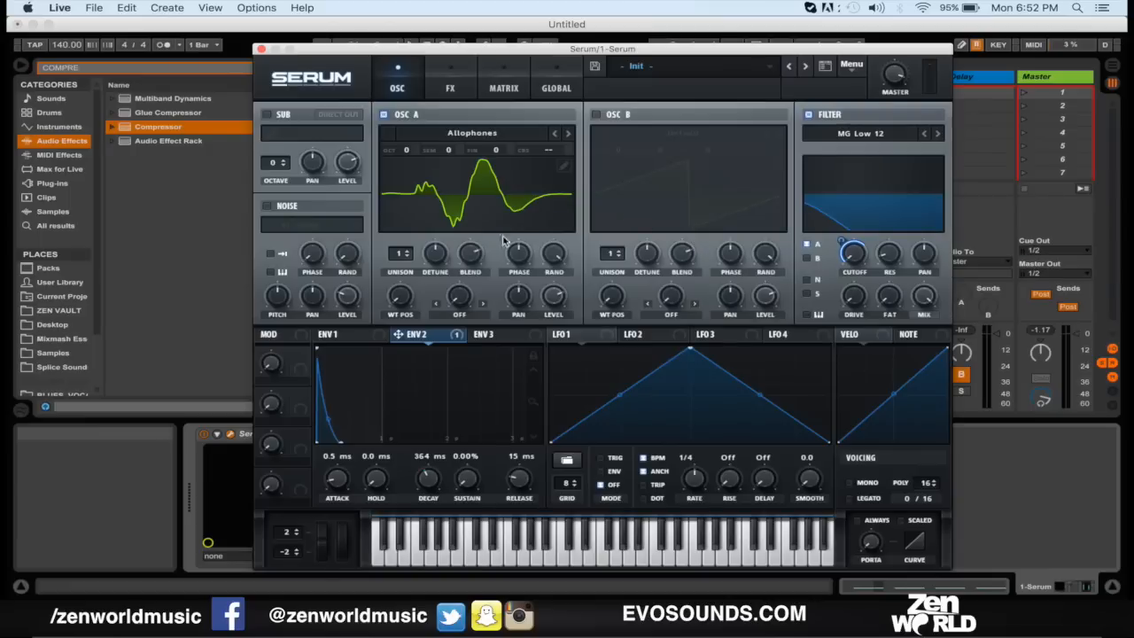
pyautogui.moveTo(397, 294); pyautogui.dragTo(428, 279)
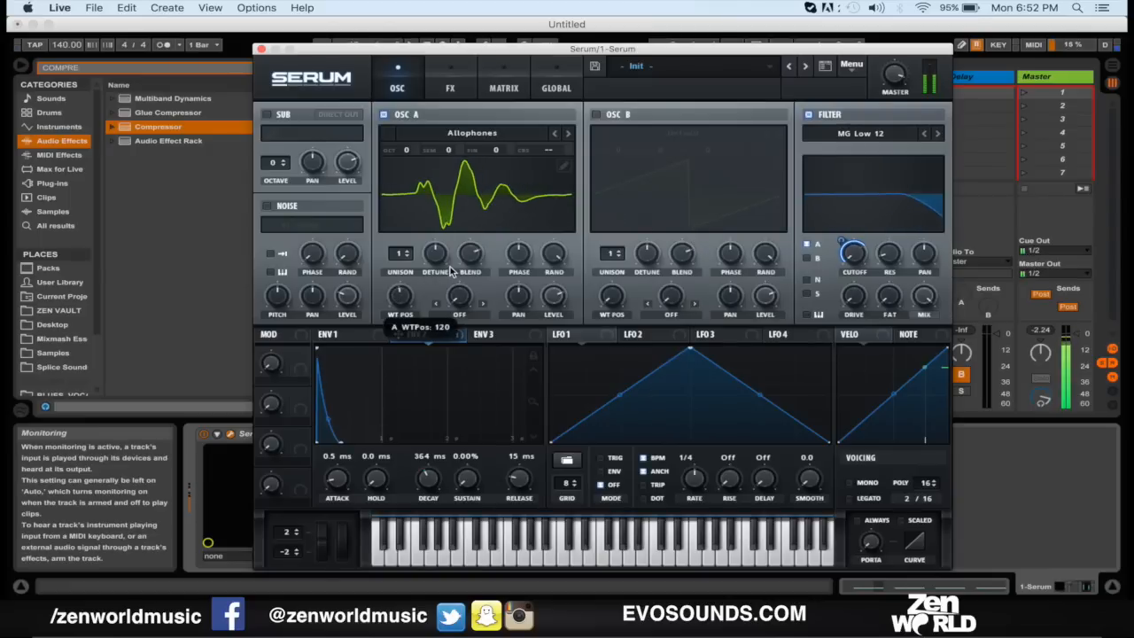
pyautogui.click(569, 134)
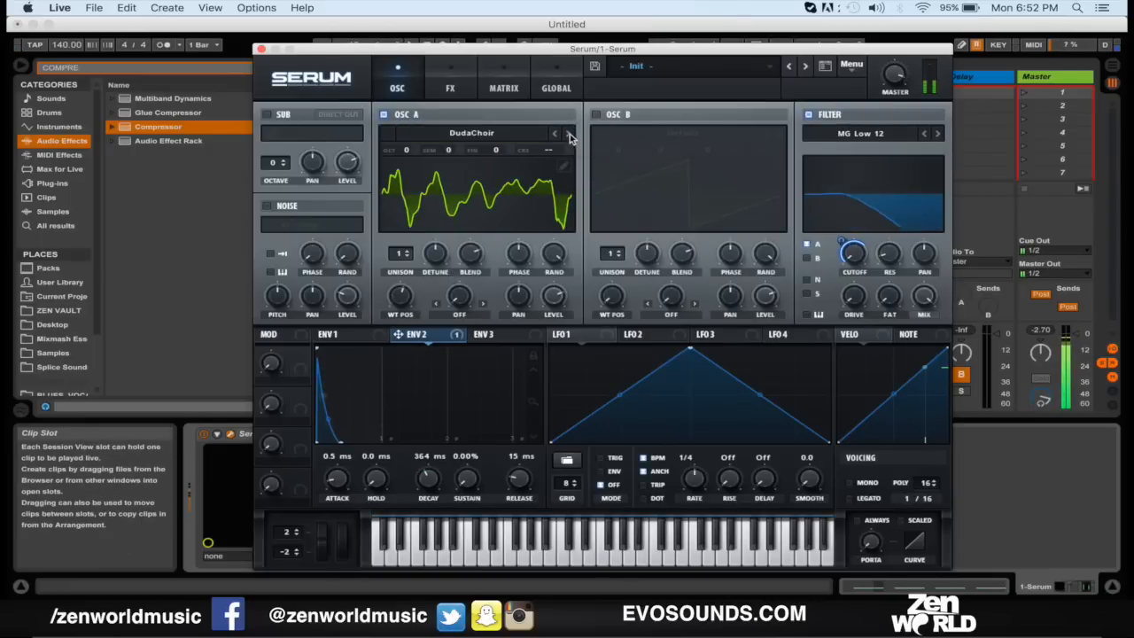
# Lower oscillator A's wavetable position and modulate it with LFO 1 at a rate of one bar.
pyautogui.moveTo(398, 316); pyautogui.dragTo(381, 332)
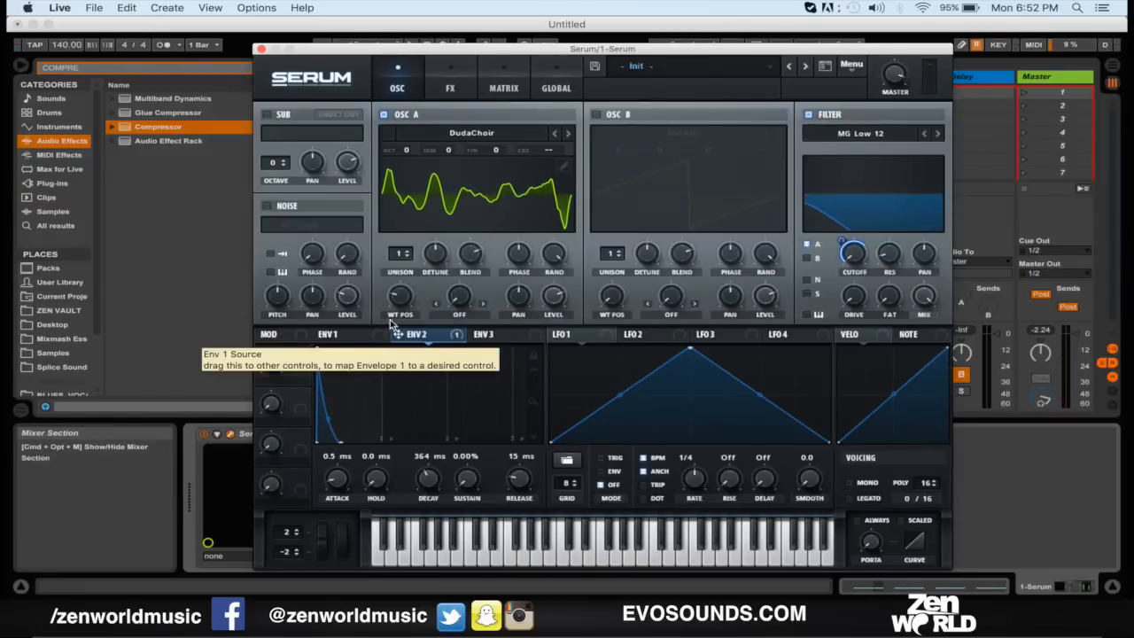
pyautogui.moveTo(400, 296); pyautogui.dragTo(428, 315)
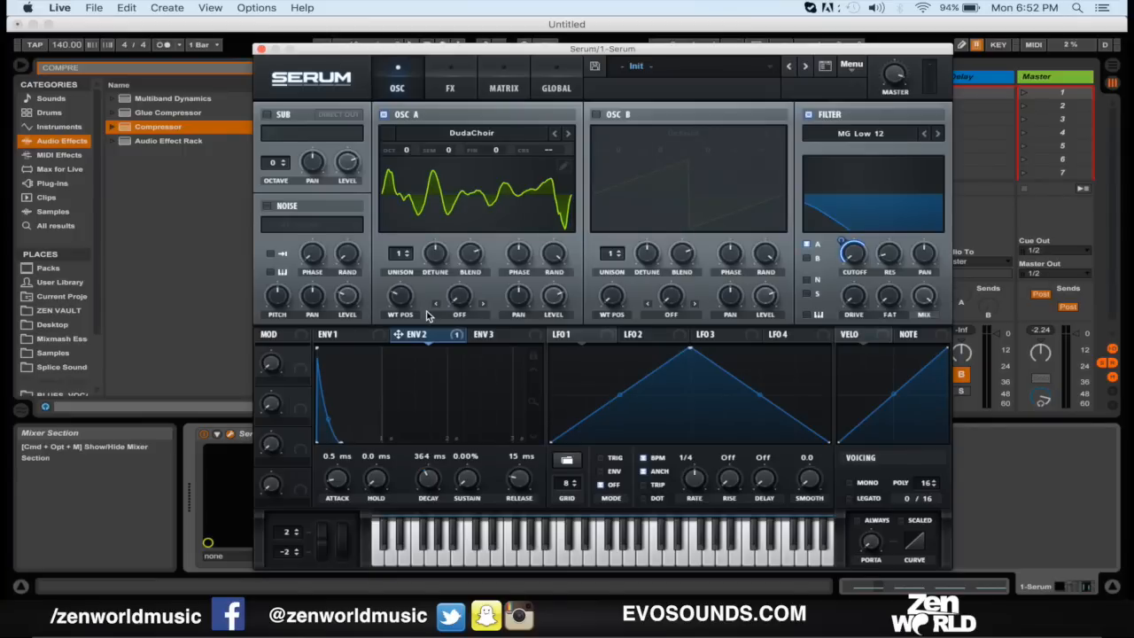
pyautogui.moveTo(401, 298); pyautogui.dragTo(423, 396)
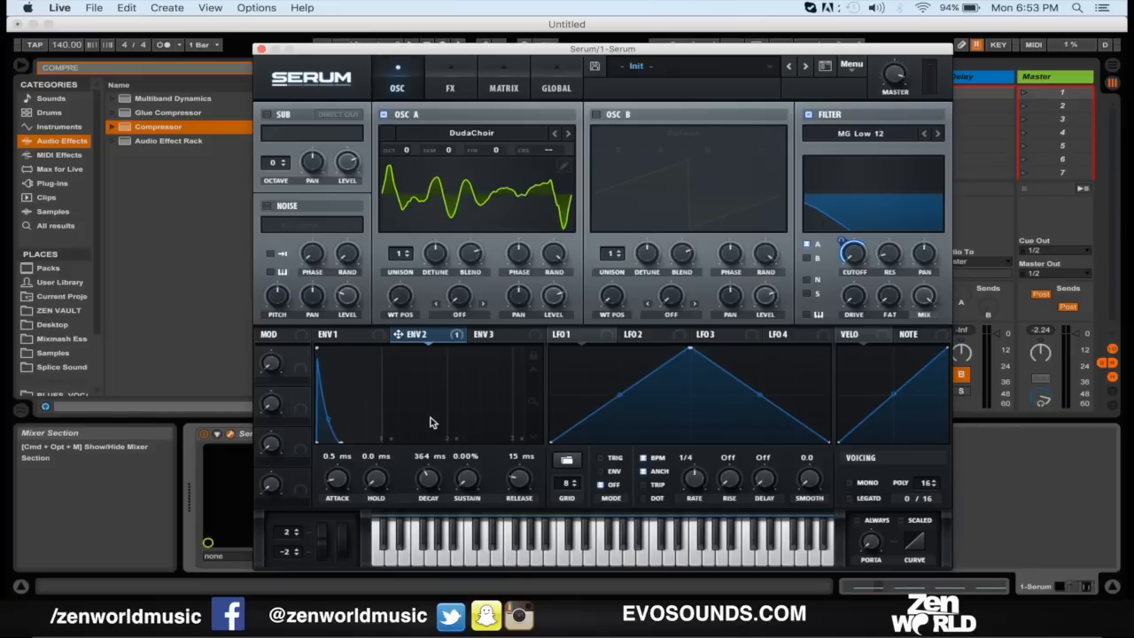
pyautogui.moveTo(408, 306); pyautogui.dragTo(420, 374)
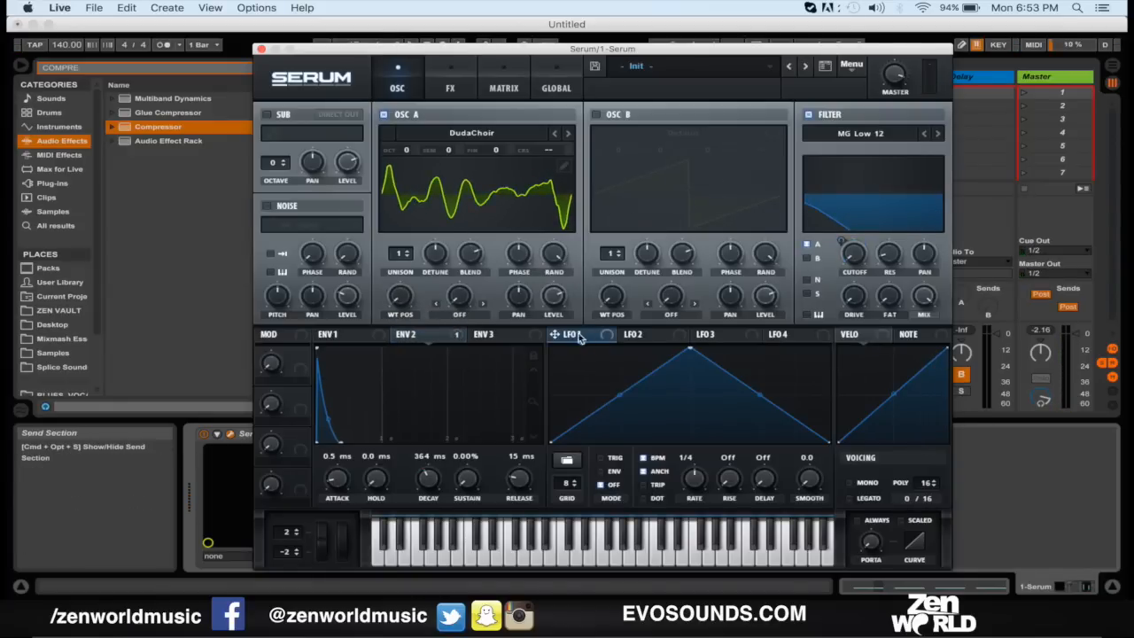
pyautogui.moveTo(579, 338); pyautogui.dragTo(400, 296)
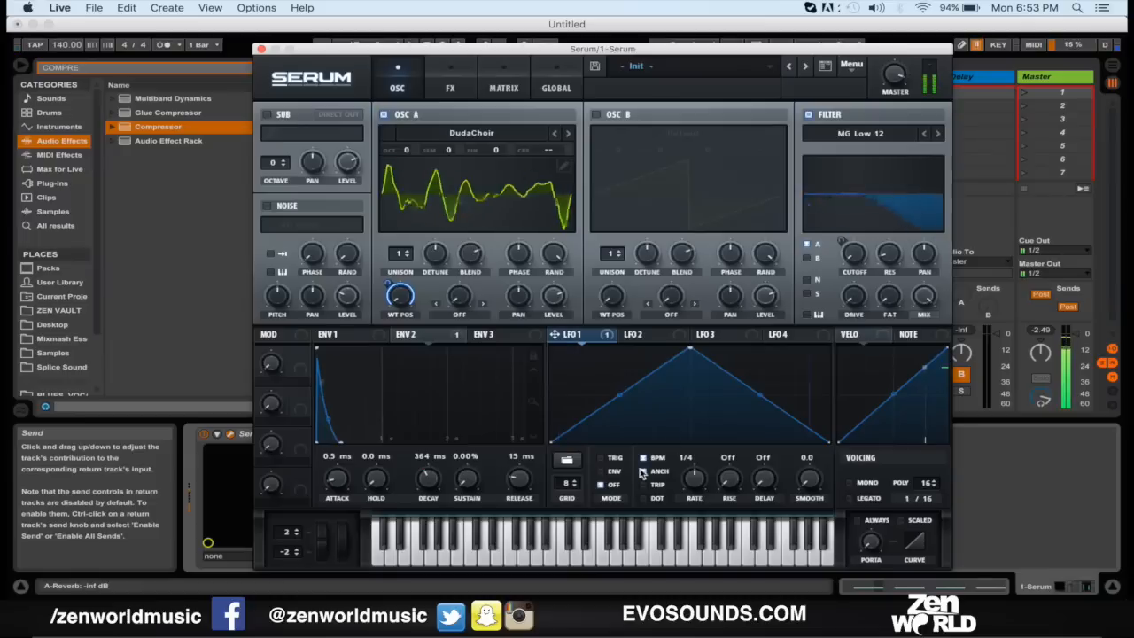
pyautogui.moveTo(695, 481); pyautogui.dragTo(678, 492)
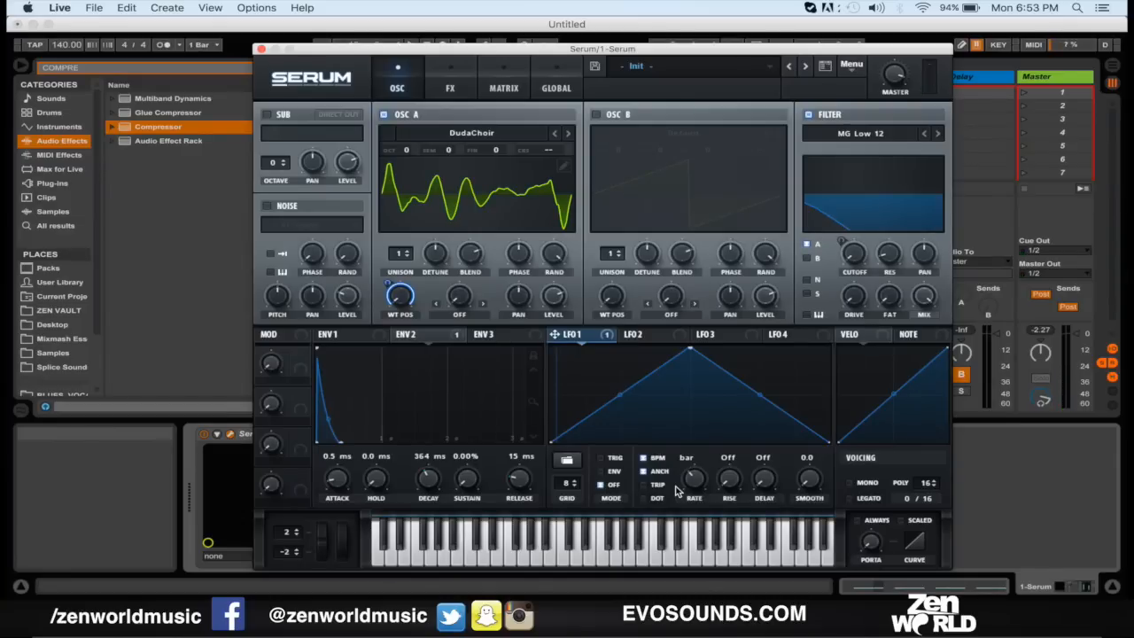
# Set oscillator A's warp mode to Bend + and modulate the warp amount with LFO 2 at a rate of 2 bar.
pyautogui.click(463, 316)
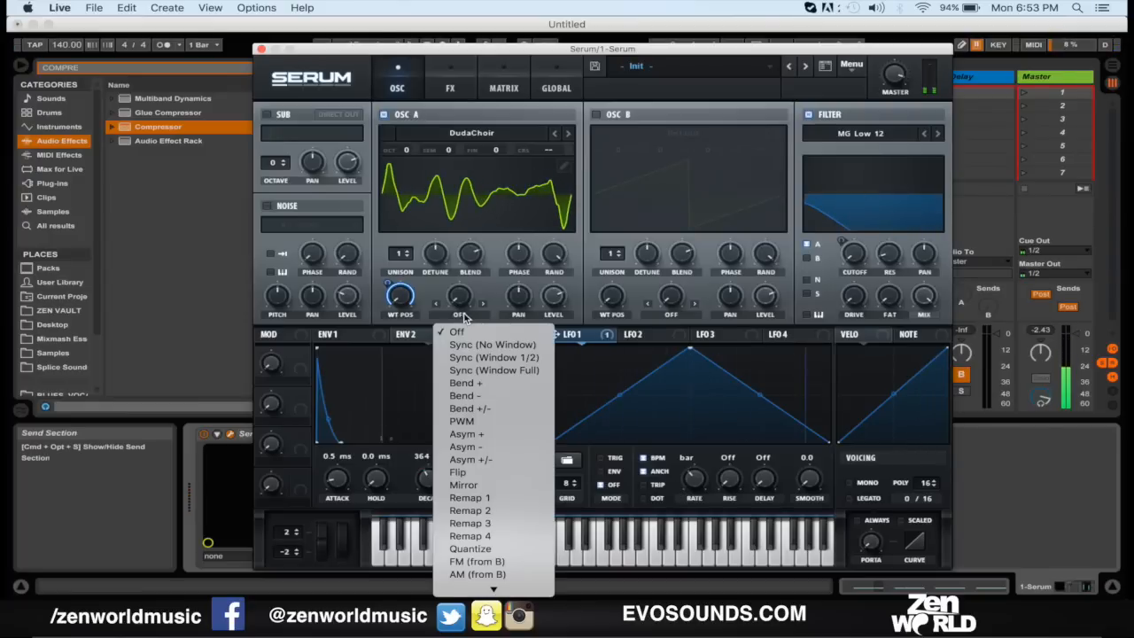
pyautogui.click(483, 394)
pyautogui.click(661, 337)
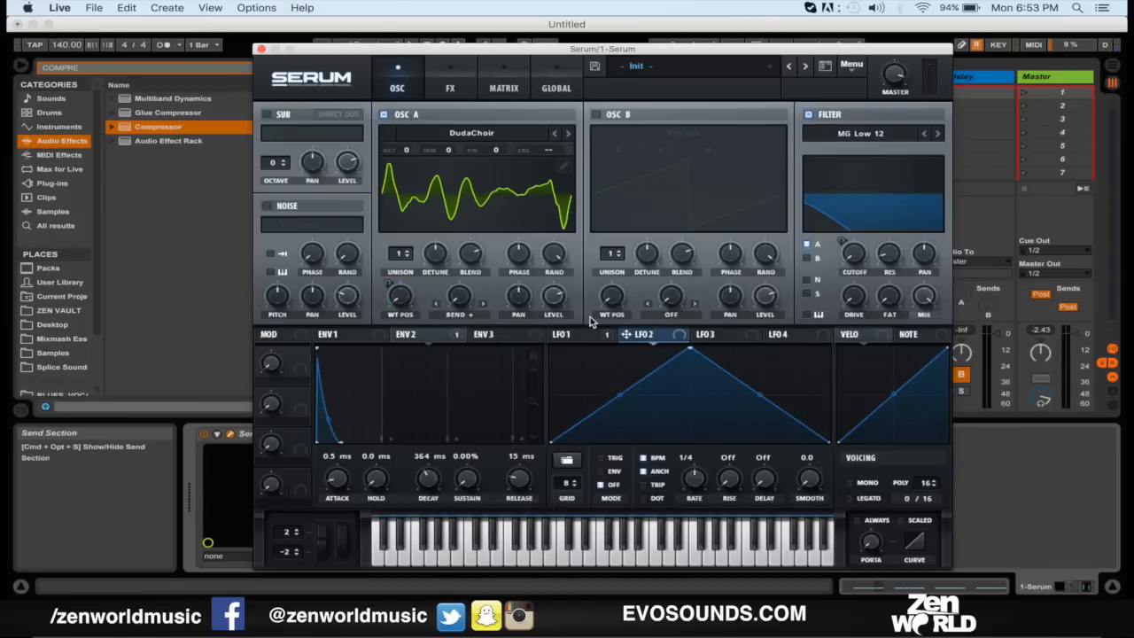
pyautogui.moveTo(682, 513); pyautogui.dragTo(683, 508)
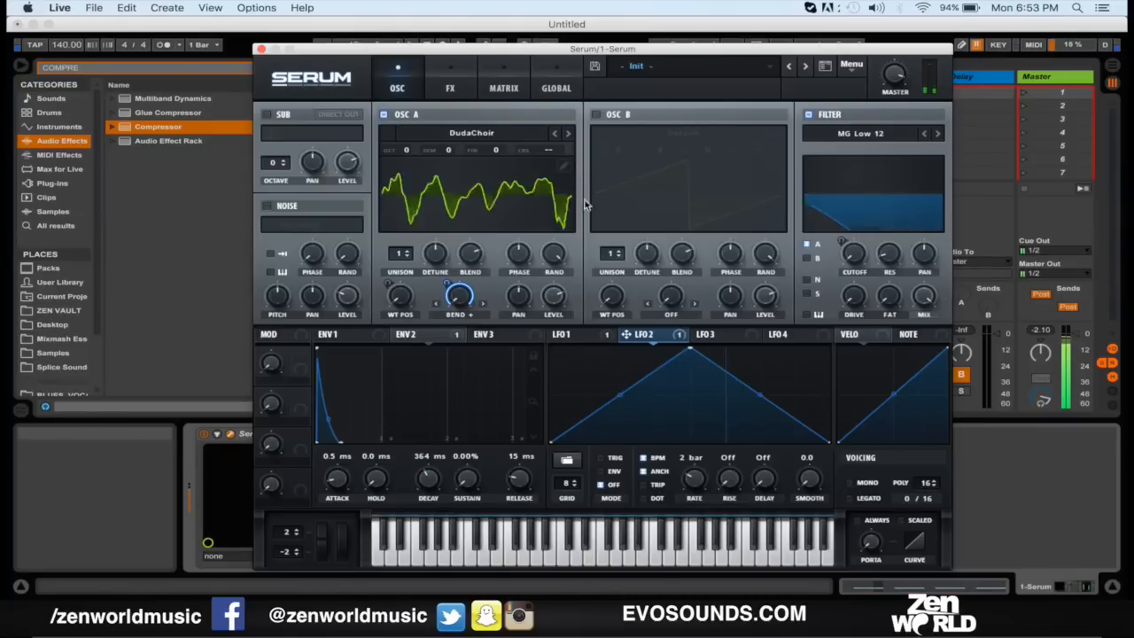
pyautogui.click(445, 86)
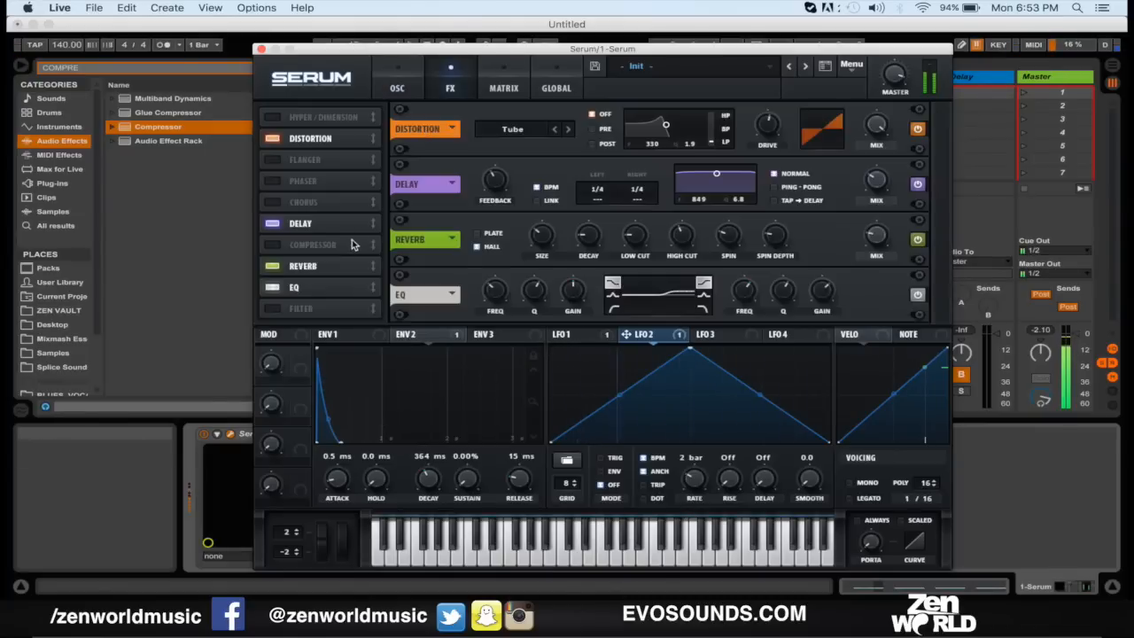
pyautogui.click(390, 93)
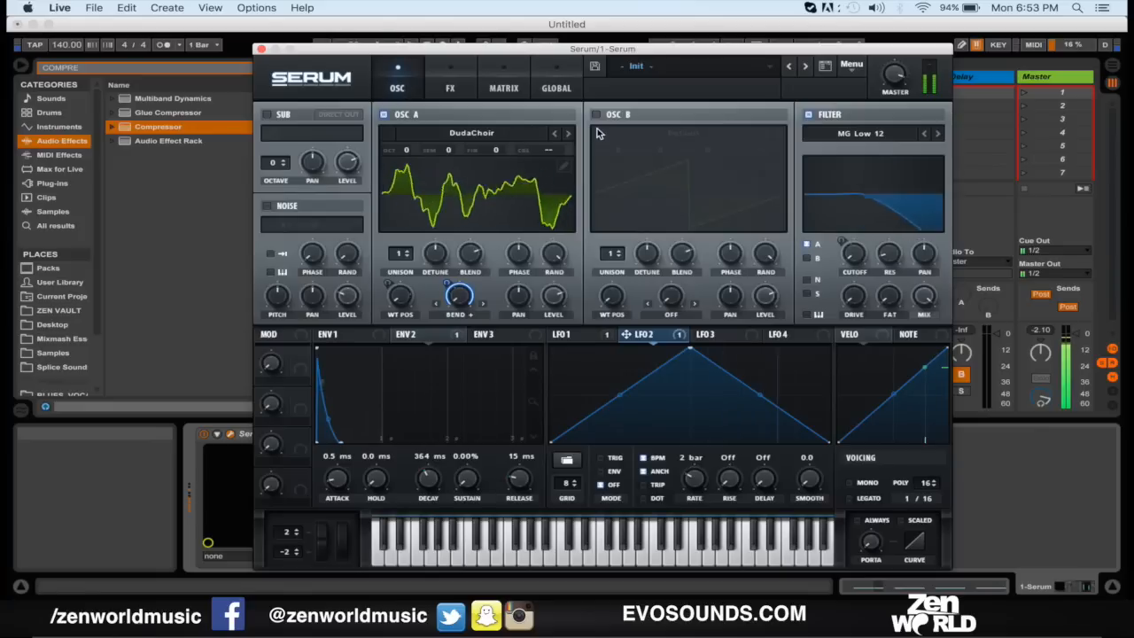
# Switch oscillator A's warp mode to FM (from B) and enable oscillator B with a raised wavetable position.
pyautogui.click(457, 317)
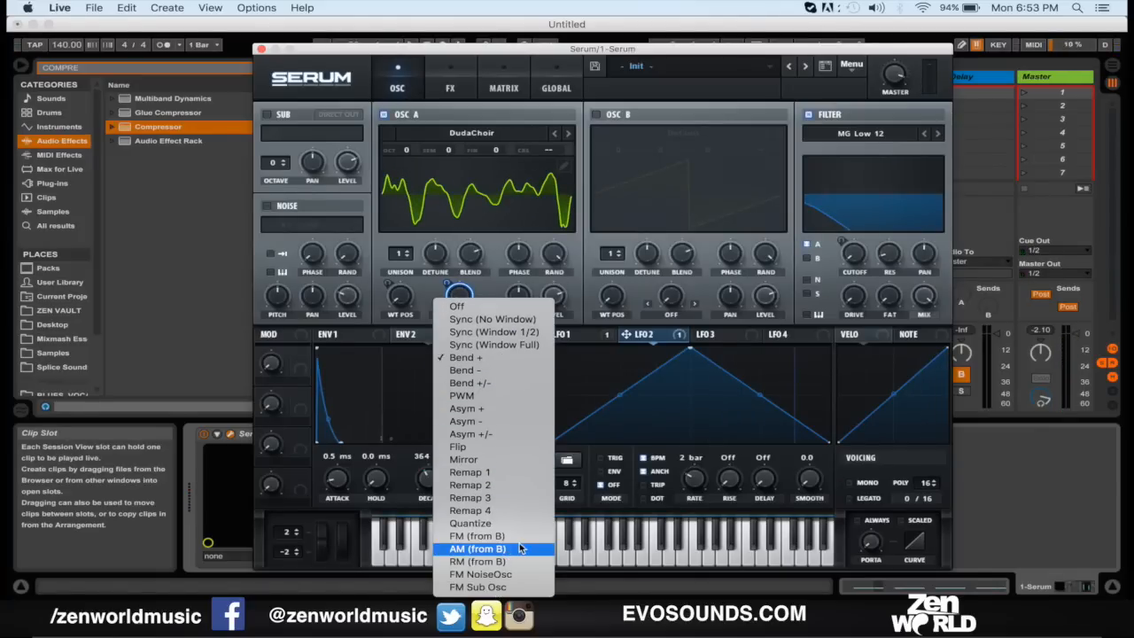
pyautogui.click(518, 536)
pyautogui.click(596, 114)
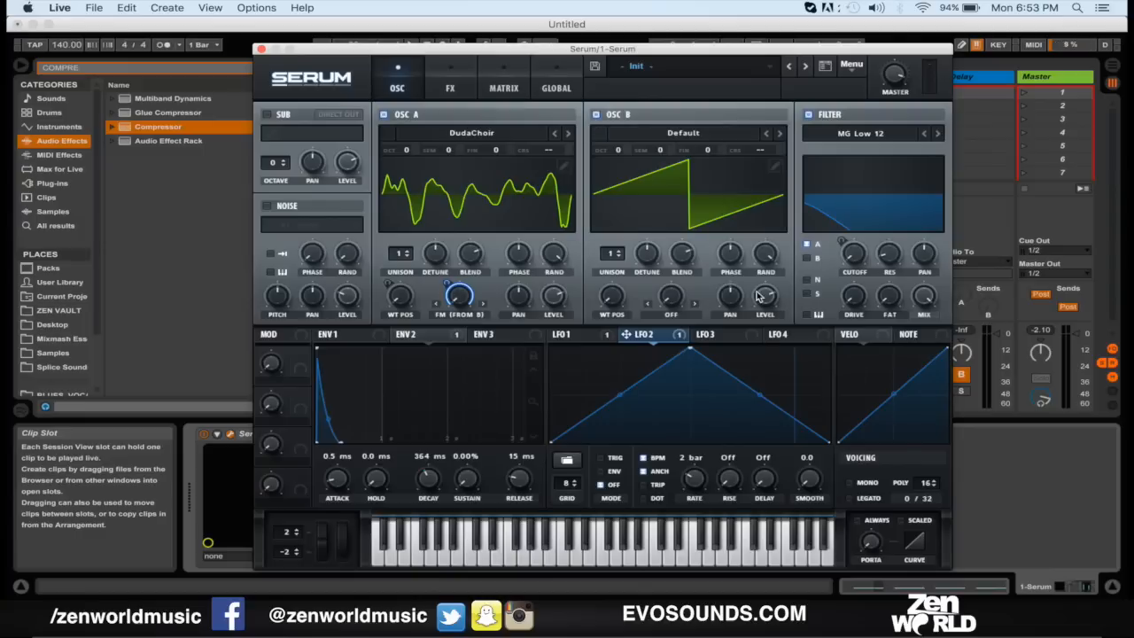
pyautogui.moveTo(672, 340); pyautogui.dragTo(611, 302)
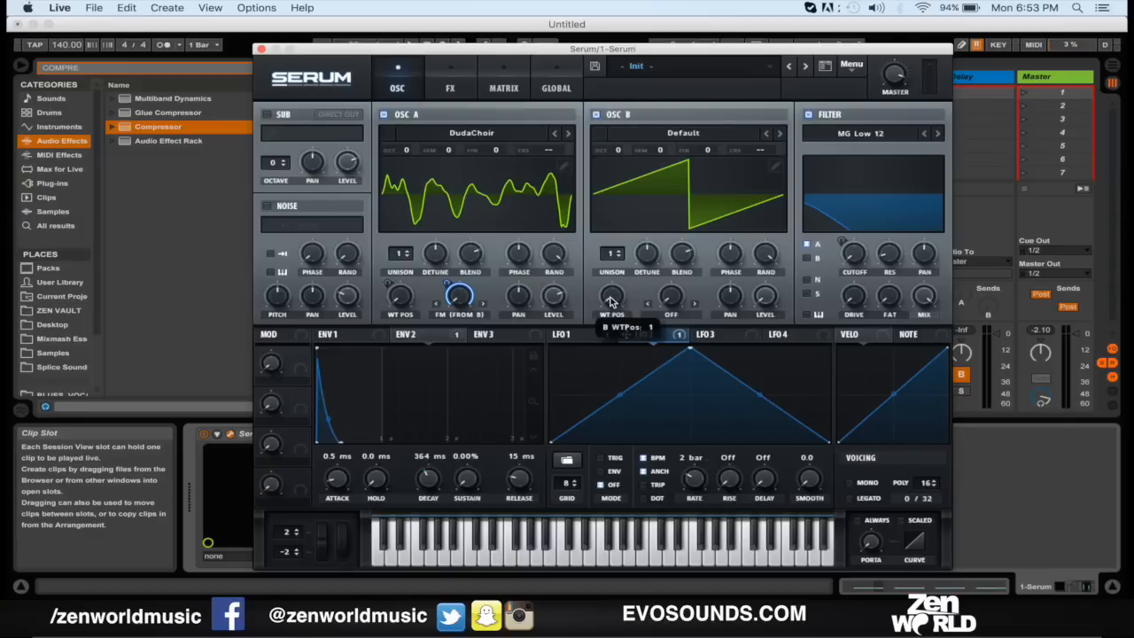
# Set LFO 2's rate to one bar and reduce its modulation depth on oscillator A's warp amount.
pyautogui.moveTo(466, 304); pyautogui.dragTo(461, 300)
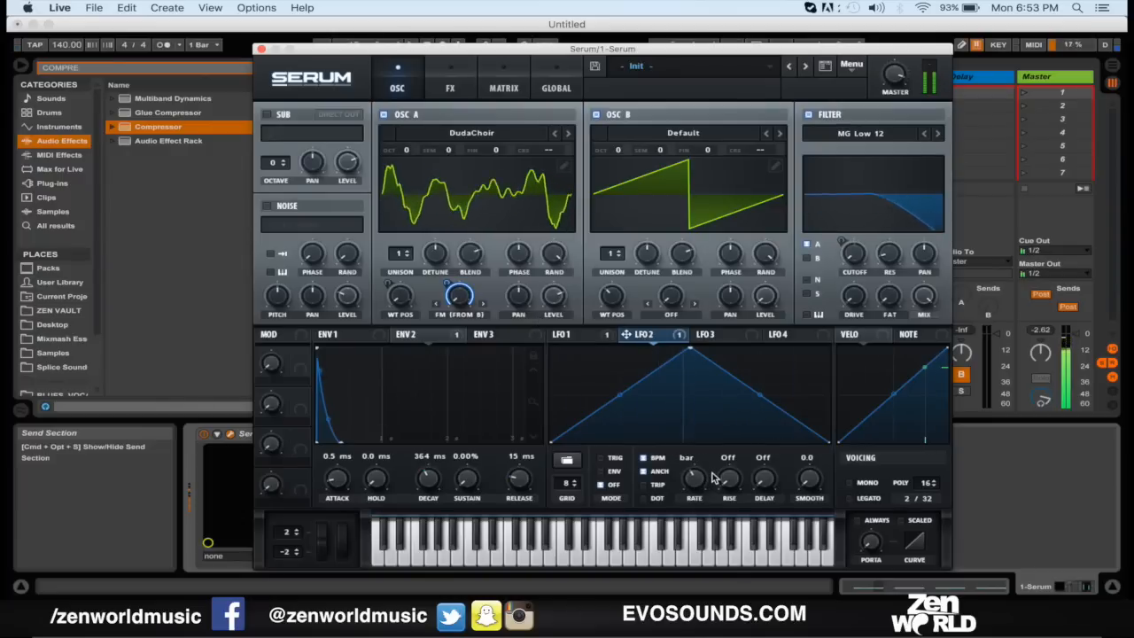
pyautogui.moveTo(446, 289); pyautogui.dragTo(441, 312)
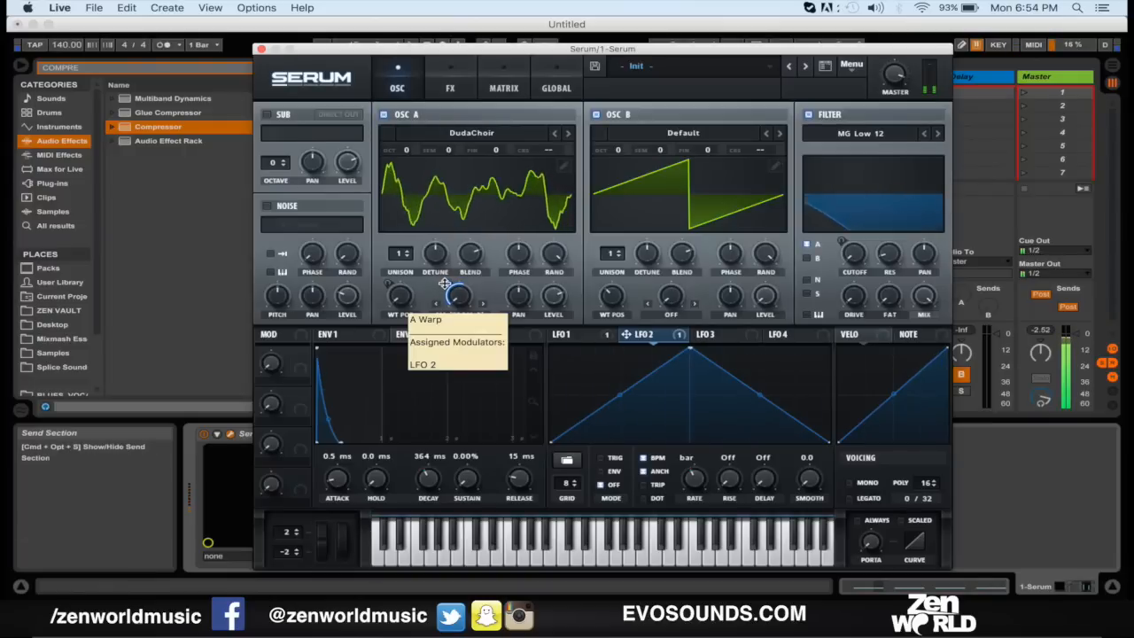
pyautogui.click(450, 87)
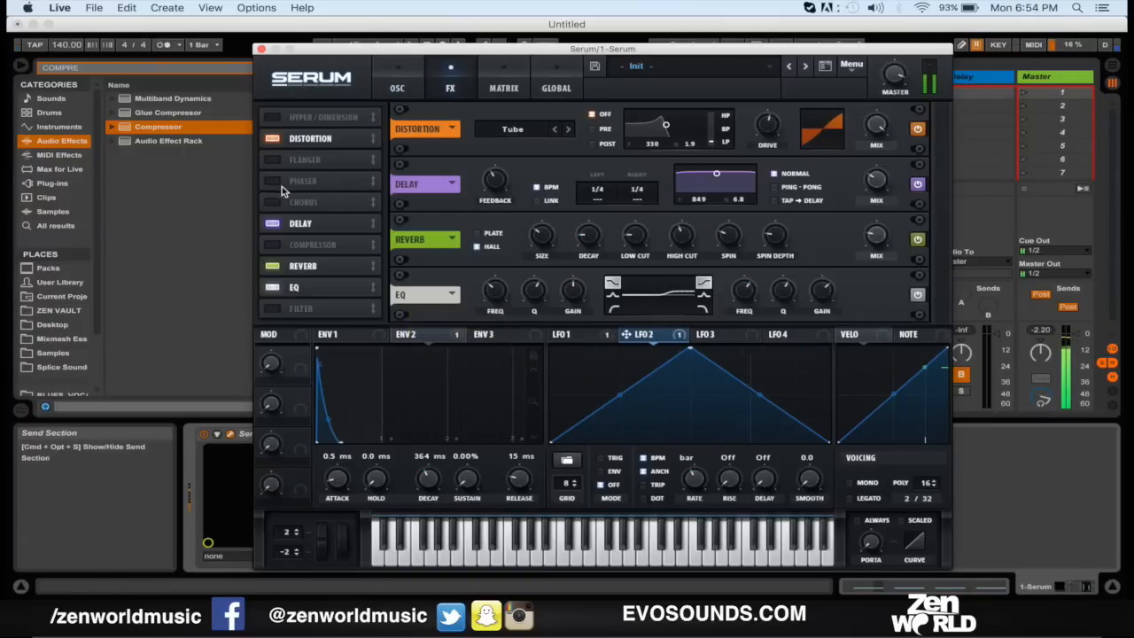
pyautogui.click(397, 87)
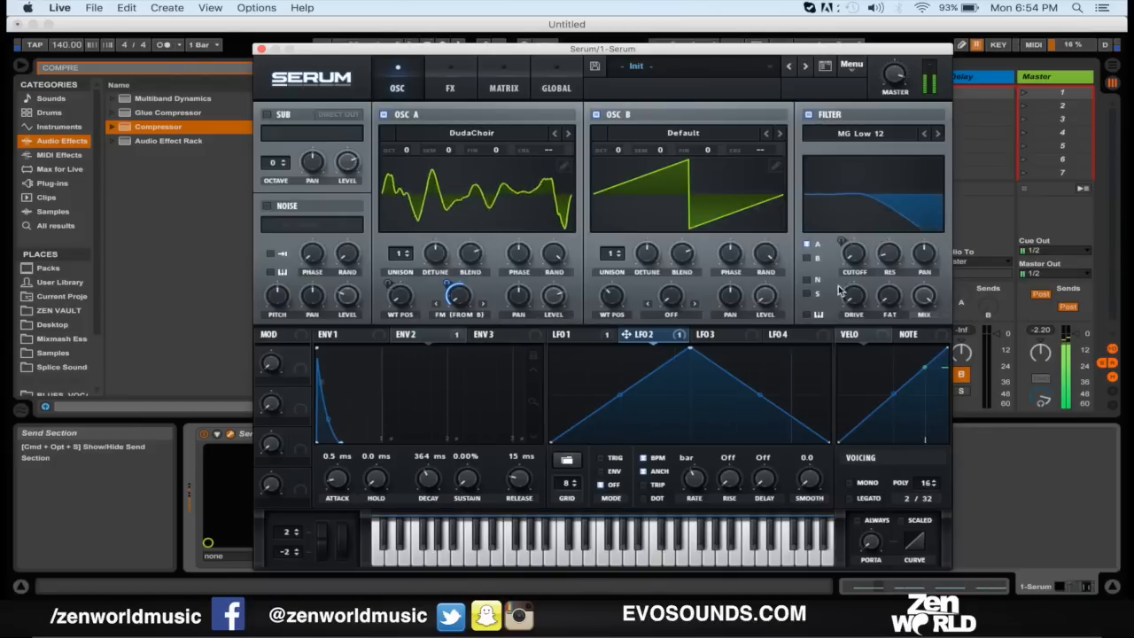
# Close Serum, search the plug-ins for Sylenth, and add Sylenth1 on a new track.
pyautogui.click(260, 49)
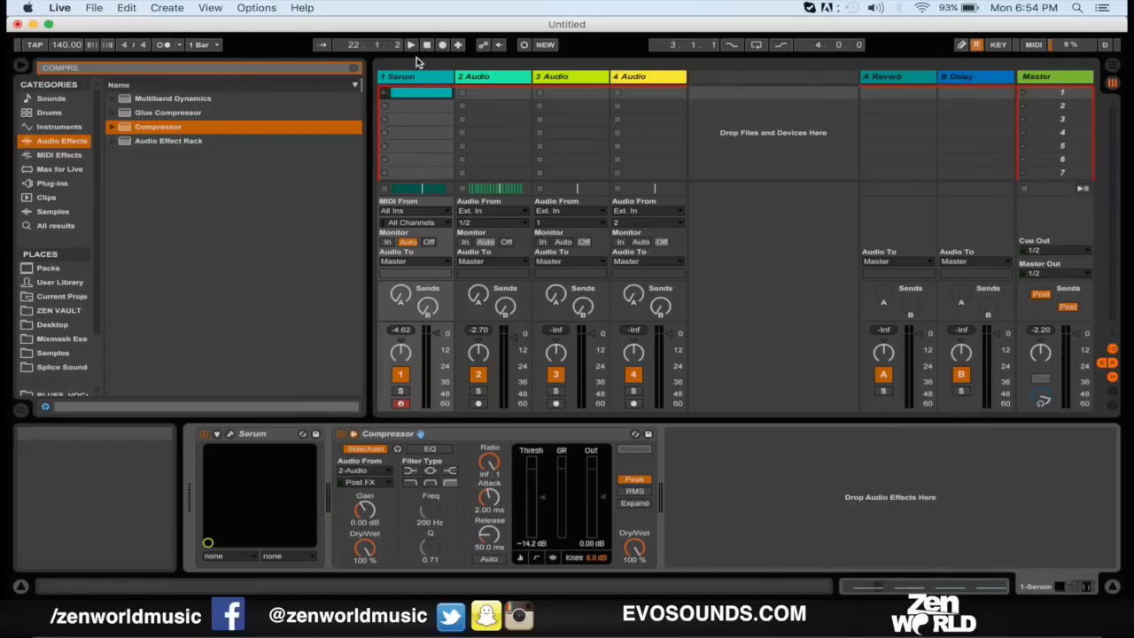
pyautogui.click(52, 182)
pyautogui.click(356, 68)
pyautogui.write('syle')
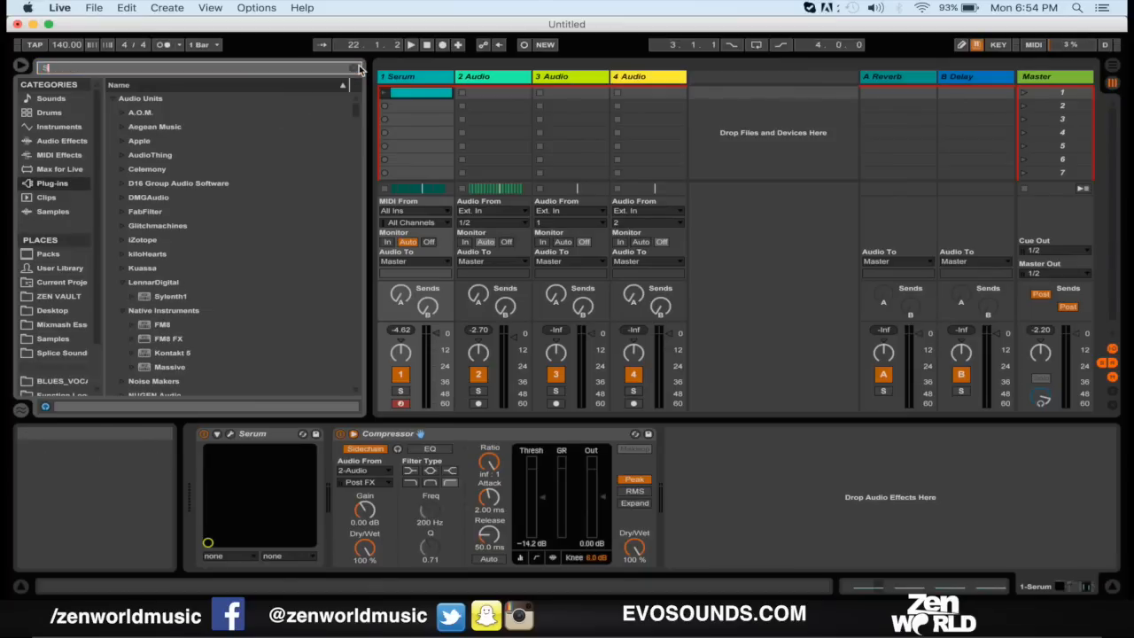
pyautogui.moveTo(180, 129); pyautogui.dragTo(754, 90)
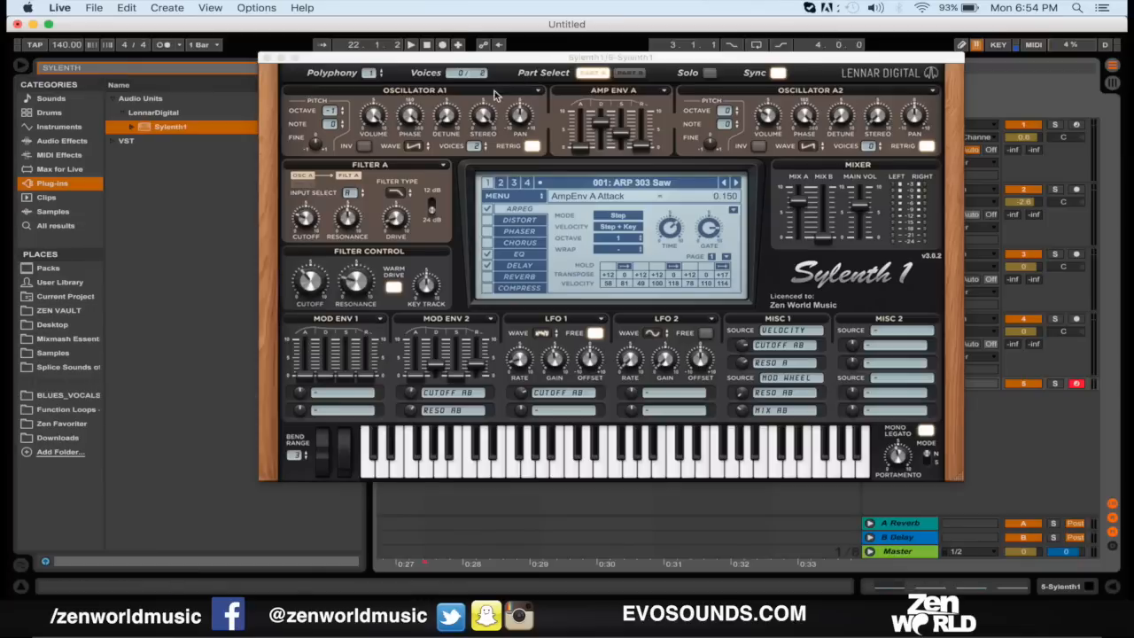
# Insert an Init preset in Sylenth1 and set oscillator A1 to a sine wave with 8 voices and octave -1.
pyautogui.click(521, 197)
pyautogui.moveTo(568, 209)
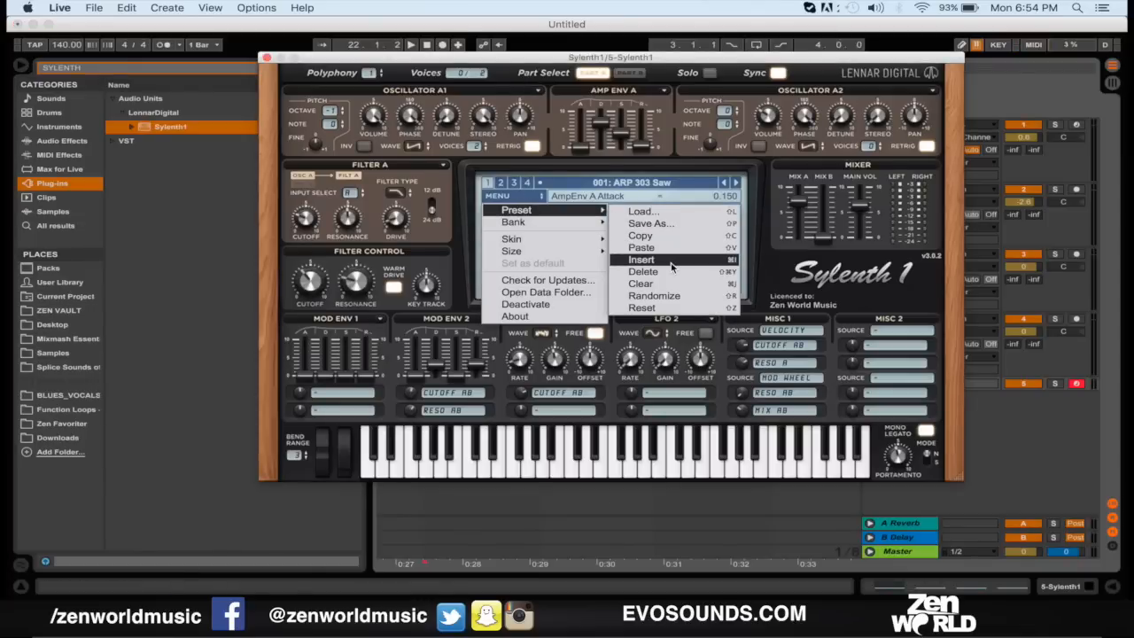
pyautogui.click(680, 256)
pyautogui.click(413, 146)
pyautogui.click(469, 152)
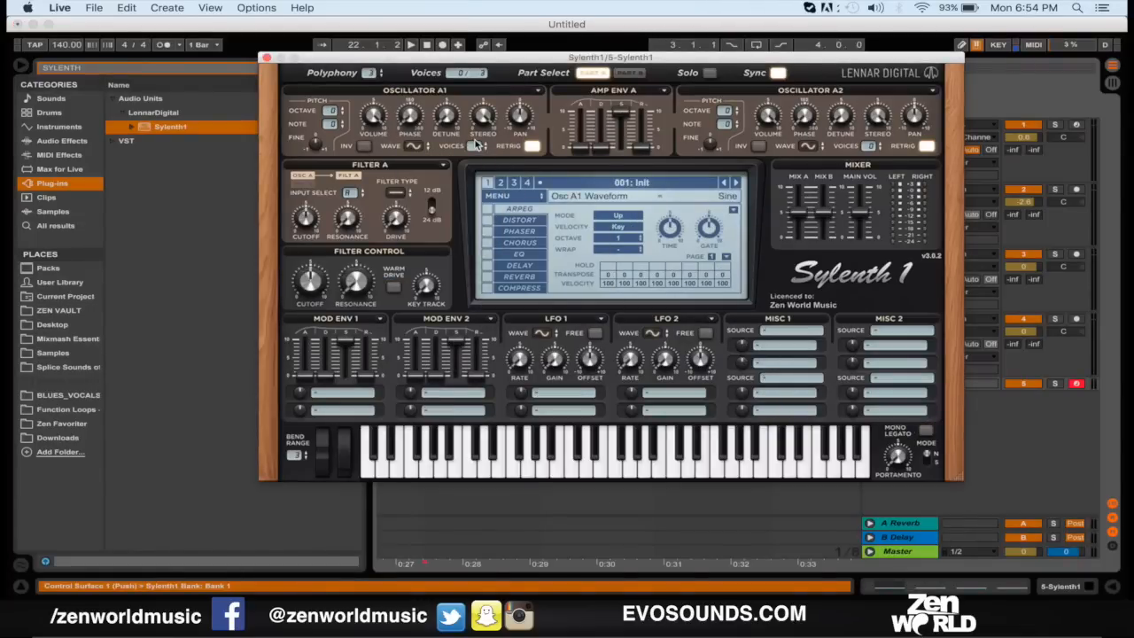
pyautogui.click(338, 112)
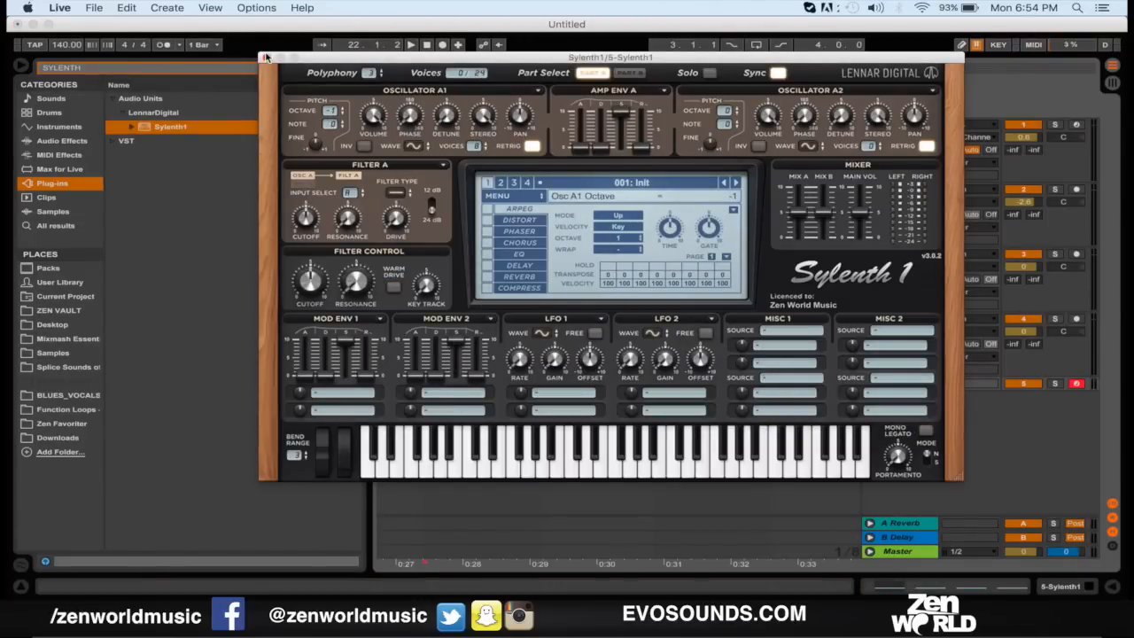
# Close Sylenth1 and copy the Serum track's MIDI clip at bar 17 to the same position on the Sylenth1 track.
pyautogui.click(265, 57)
pyautogui.click(449, 127)
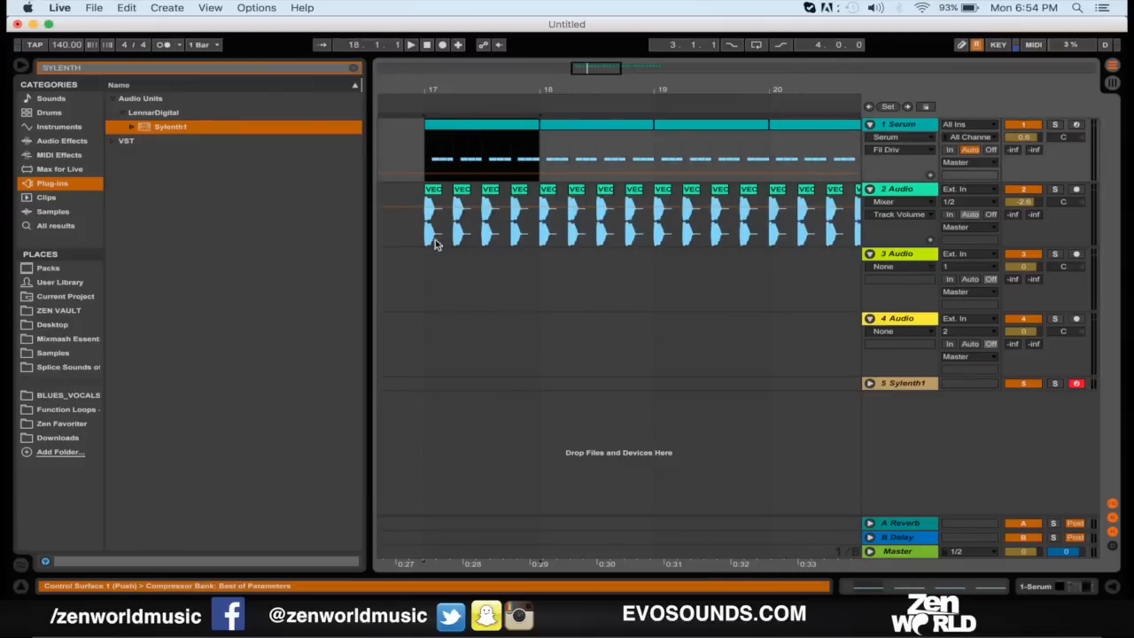
pyautogui.click(427, 384)
pyautogui.press('super+v')
# Solo the Sylenth1 track during playback and duplicate its MIDI clip into bar 18.
pyautogui.press('space')
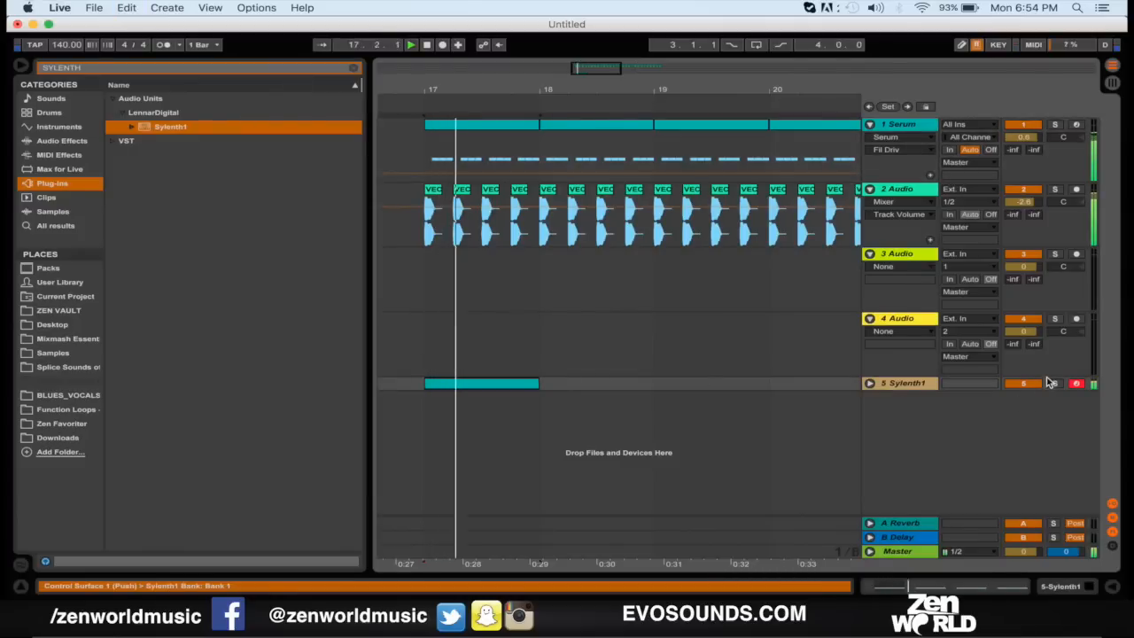
pyautogui.click(1054, 384)
pyautogui.press('space')
pyautogui.press('space')
pyautogui.press('super+d')
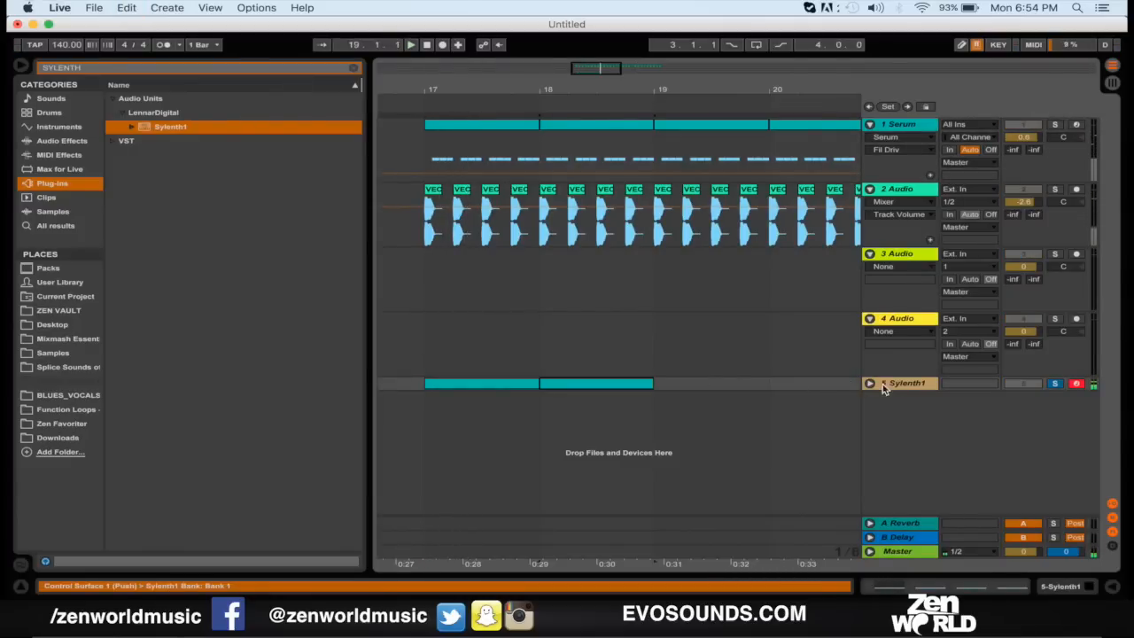
# Reopen Sylenth1, set oscillator A1's octave to 0, and close the plug-in window while the arrangement plays.
pyautogui.doubleClick(883, 384)
pyautogui.click(230, 434)
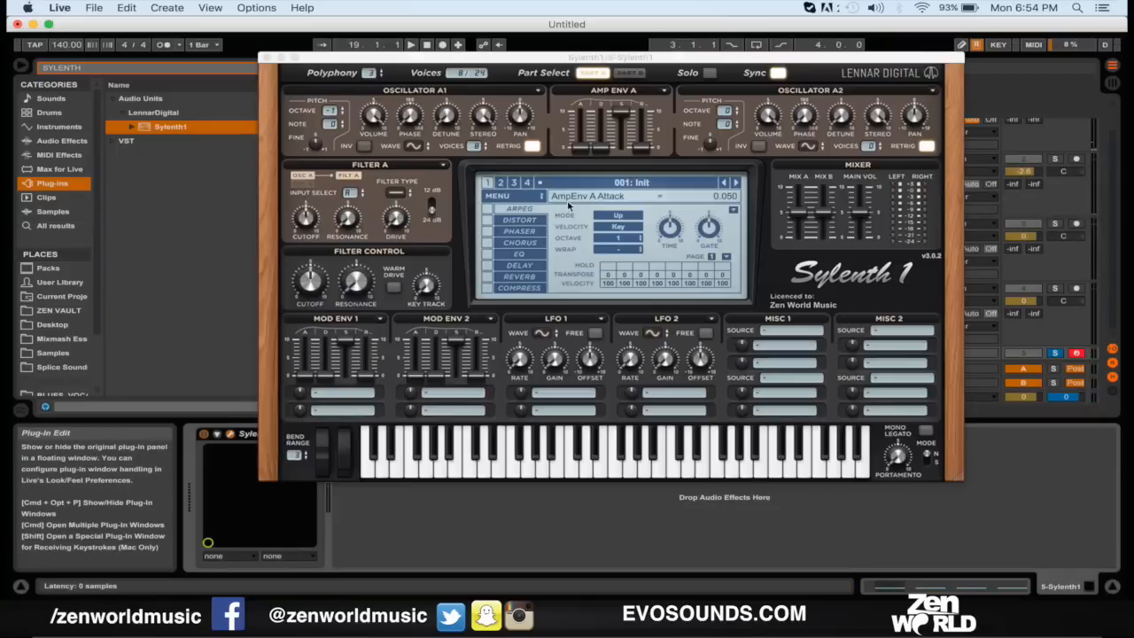
pyautogui.click(331, 112)
pyautogui.press('space')
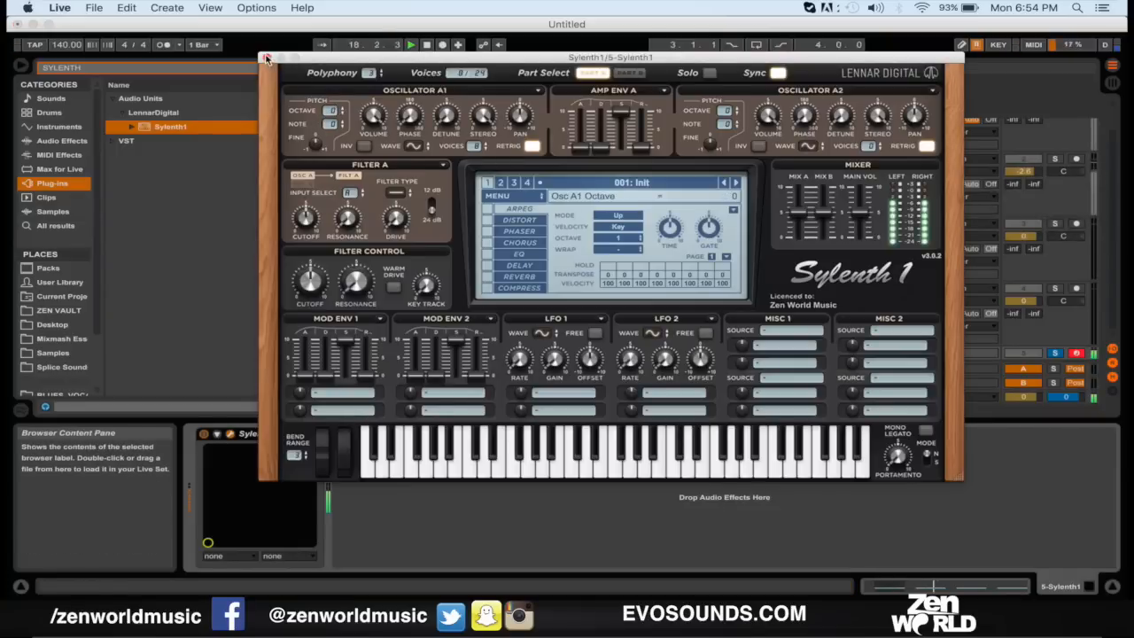
pyautogui.click(268, 57)
# Duplicate the Sylenth1 track's MIDI clip repeatedly to fill bars 19 through 23.
pyautogui.press('super+d')
pyautogui.press('super+d')
pyautogui.press('super+d')
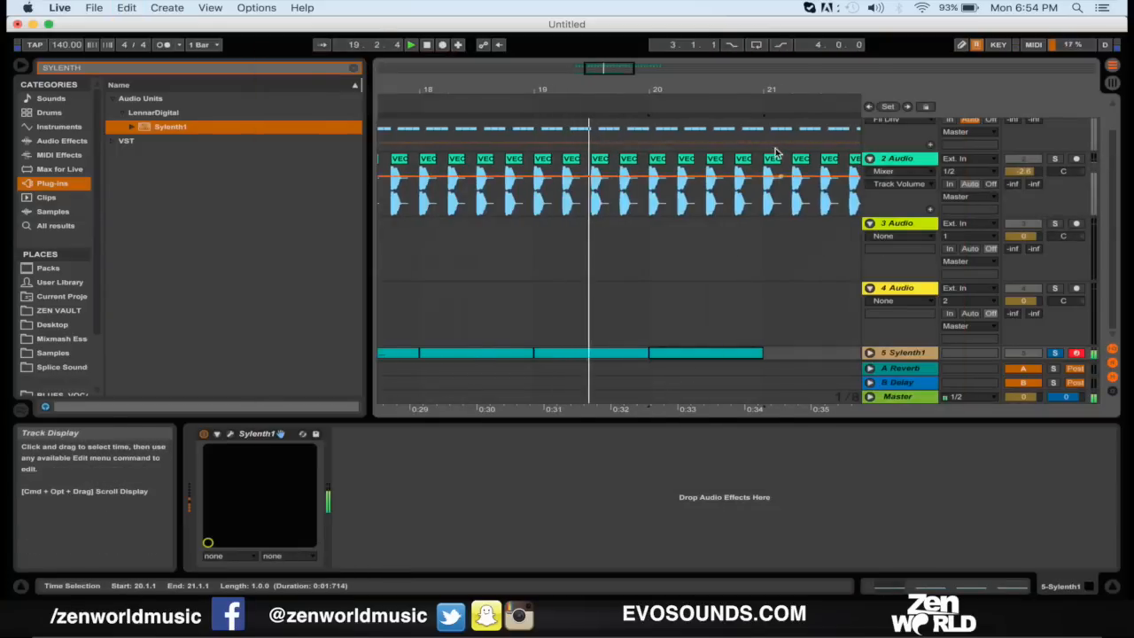
pyautogui.moveTo(632, 78); pyautogui.dragTo(672, 45)
pyautogui.press('super+d')
pyautogui.press('super+d')
# Copy the Serum track's sidechain Compressor to the Sylenth1 track and play all tracks unsoloed from bar 17.
pyautogui.scroll(3, 833, 194)
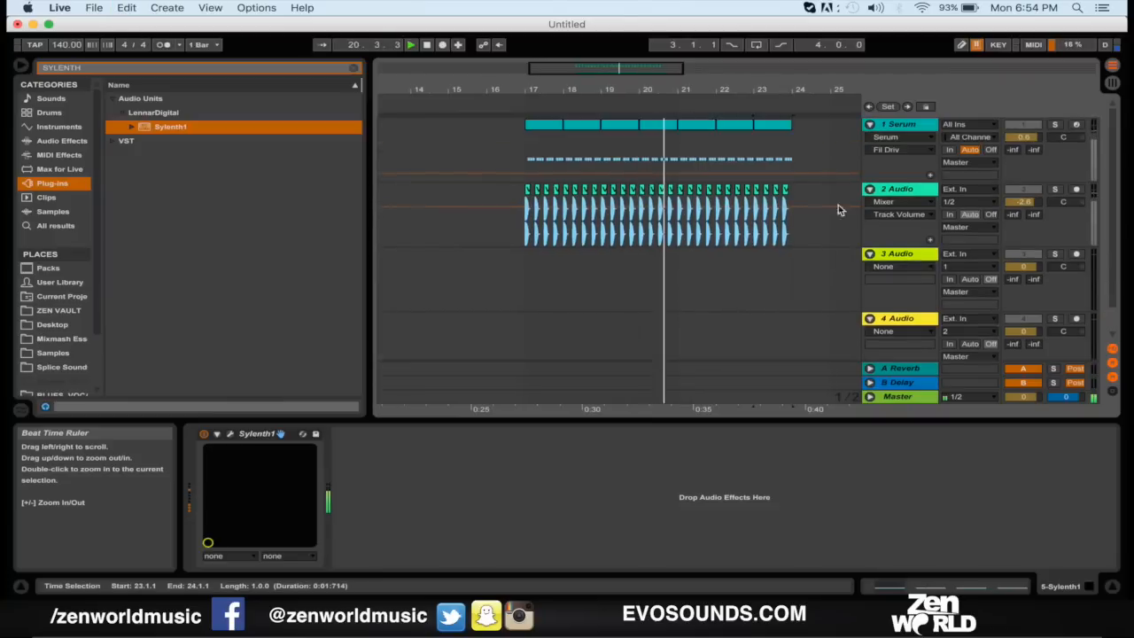
pyautogui.click(913, 129)
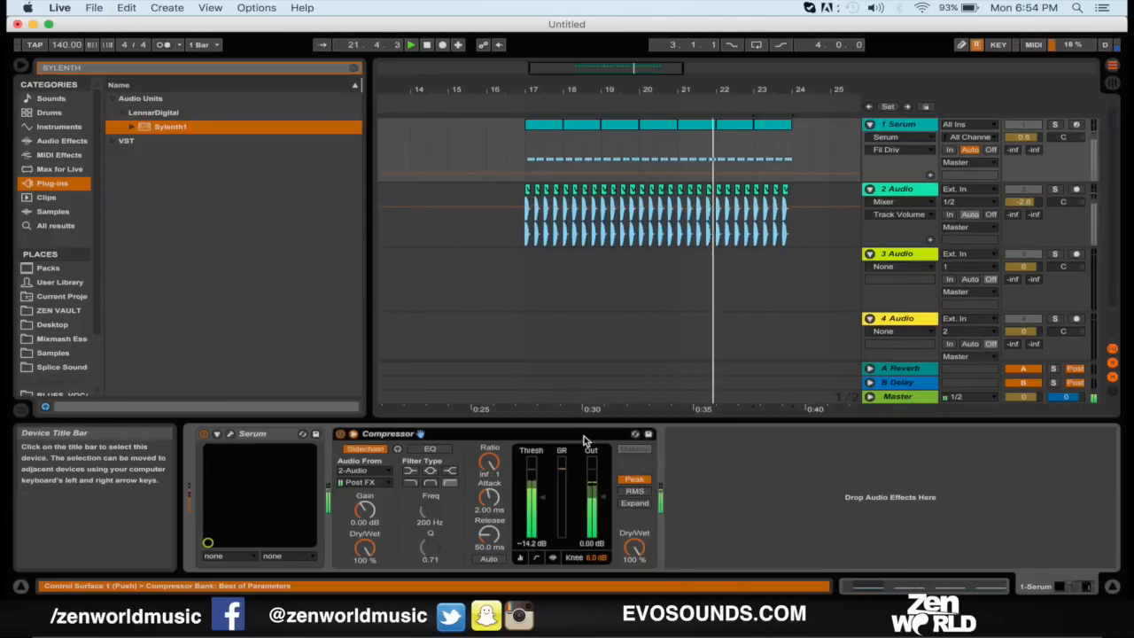
pyautogui.scroll(-2, 719, 272)
pyautogui.click(902, 353)
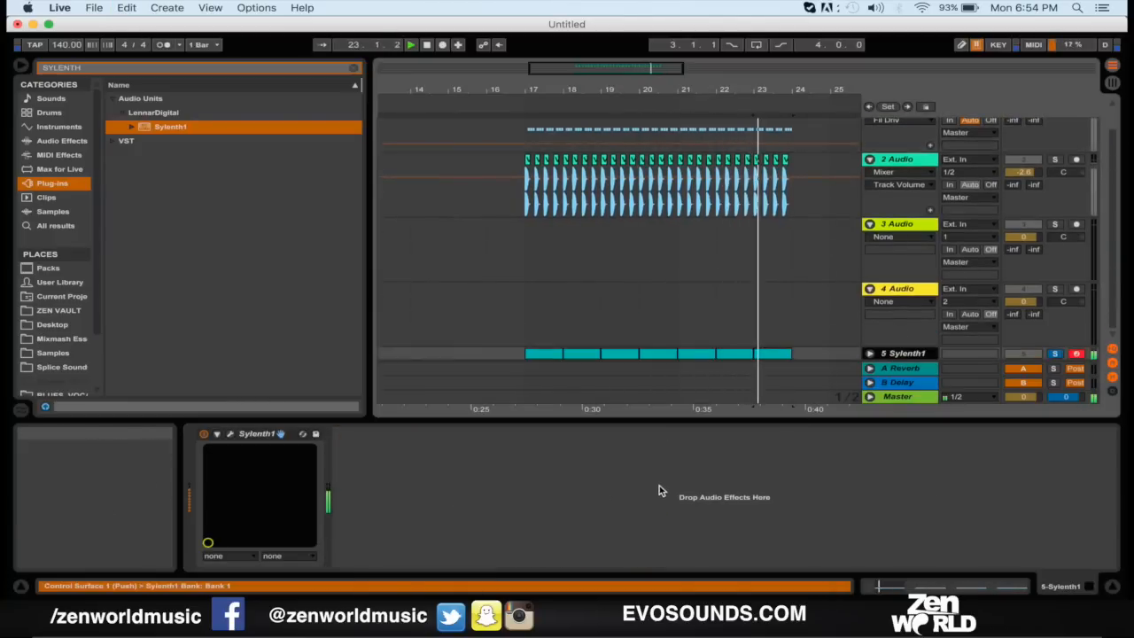
pyautogui.rightClick(659, 487)
pyautogui.click(679, 495)
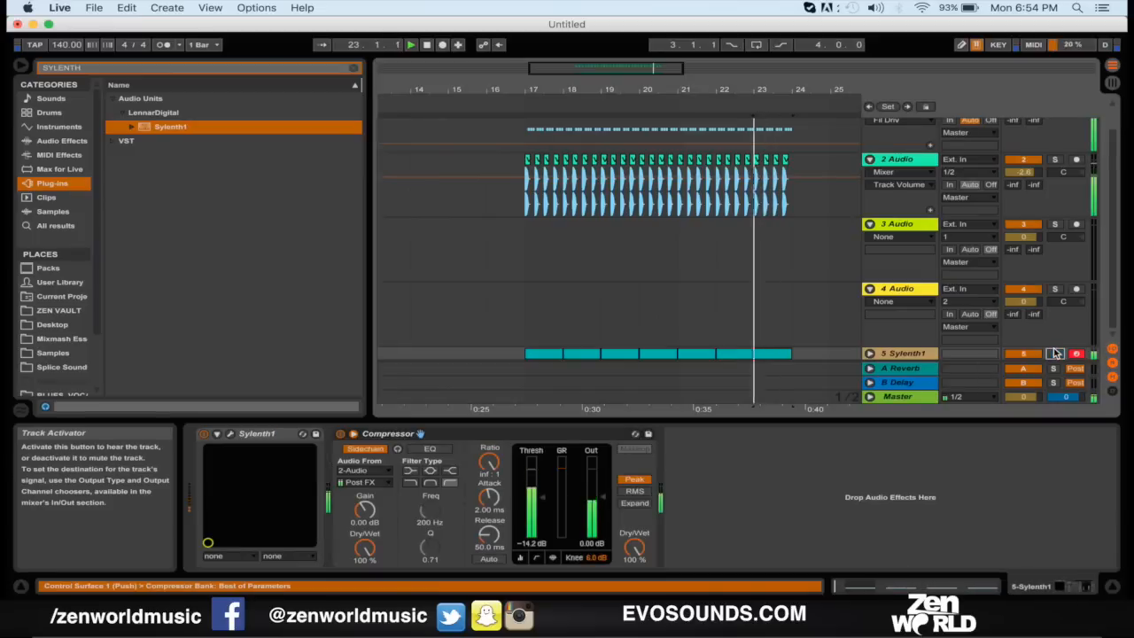
pyautogui.click(529, 206)
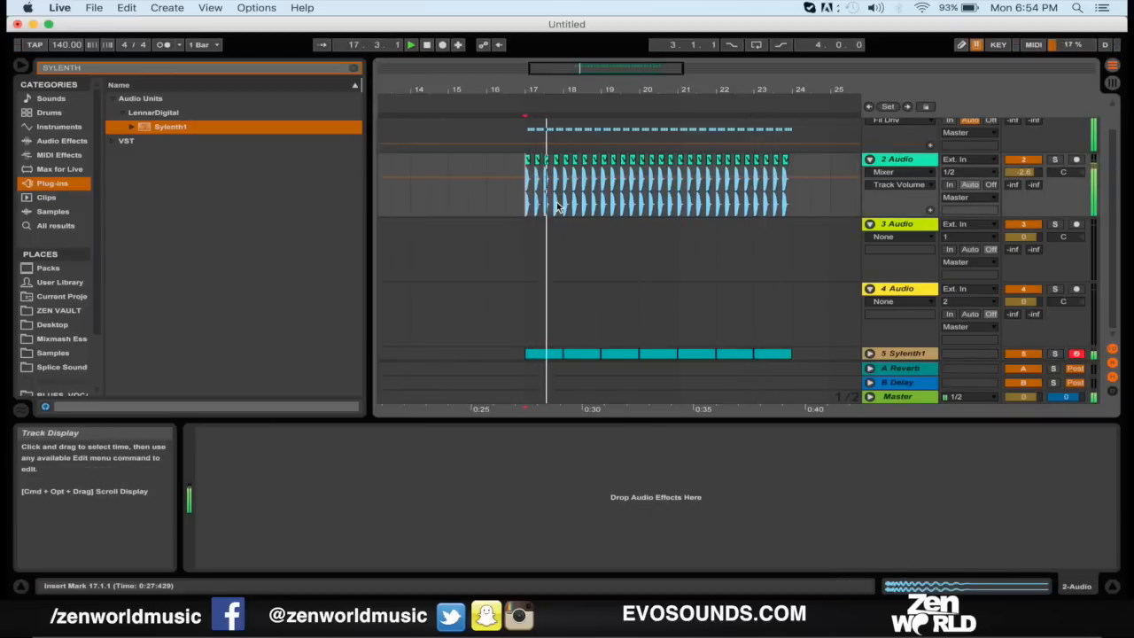
# Reopen Serum on the first track and change oscillator A's wavetable to FFT_SQUEAL from the Digital category.
pyautogui.scroll(1, 706, 168)
pyautogui.scroll(1, 706, 168)
pyautogui.click(920, 127)
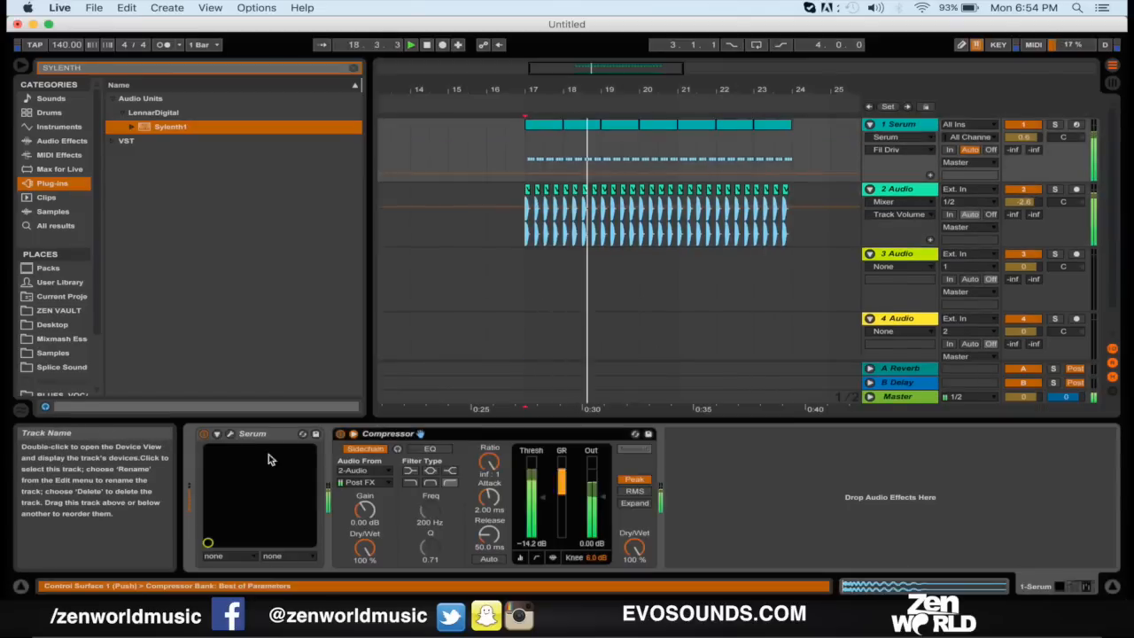
pyautogui.click(230, 435)
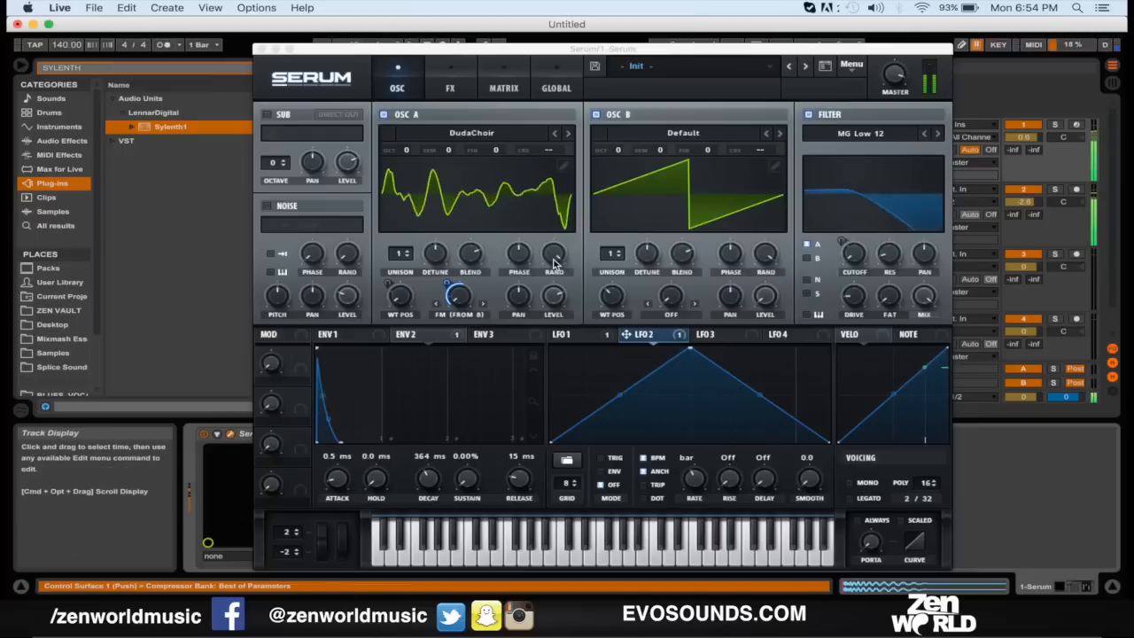
pyautogui.click(471, 133)
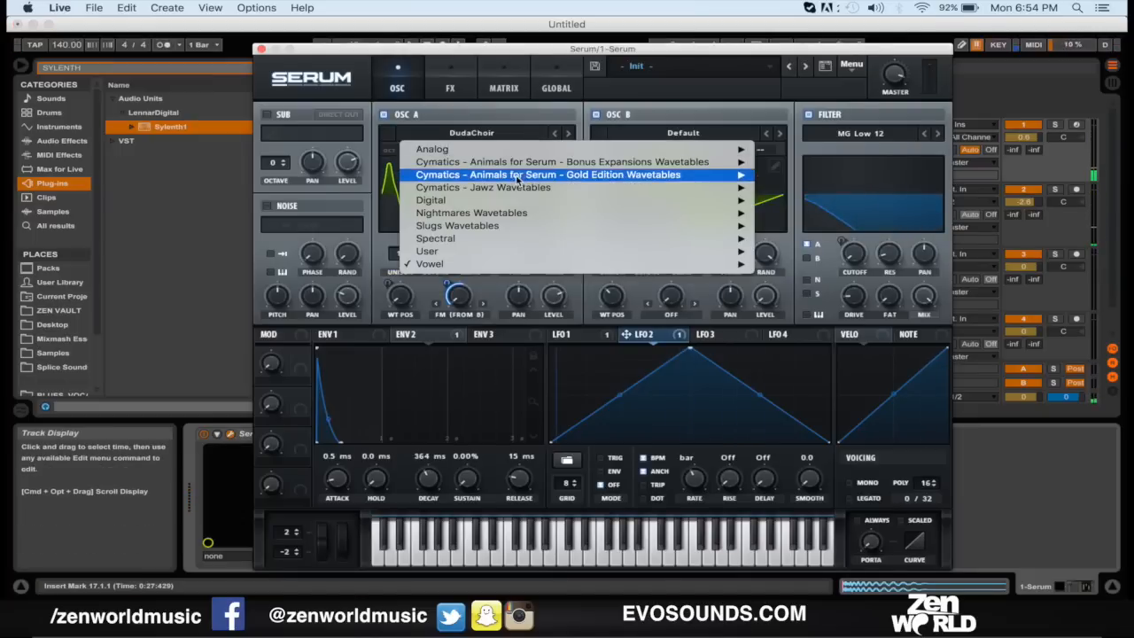
pyautogui.moveTo(515, 203)
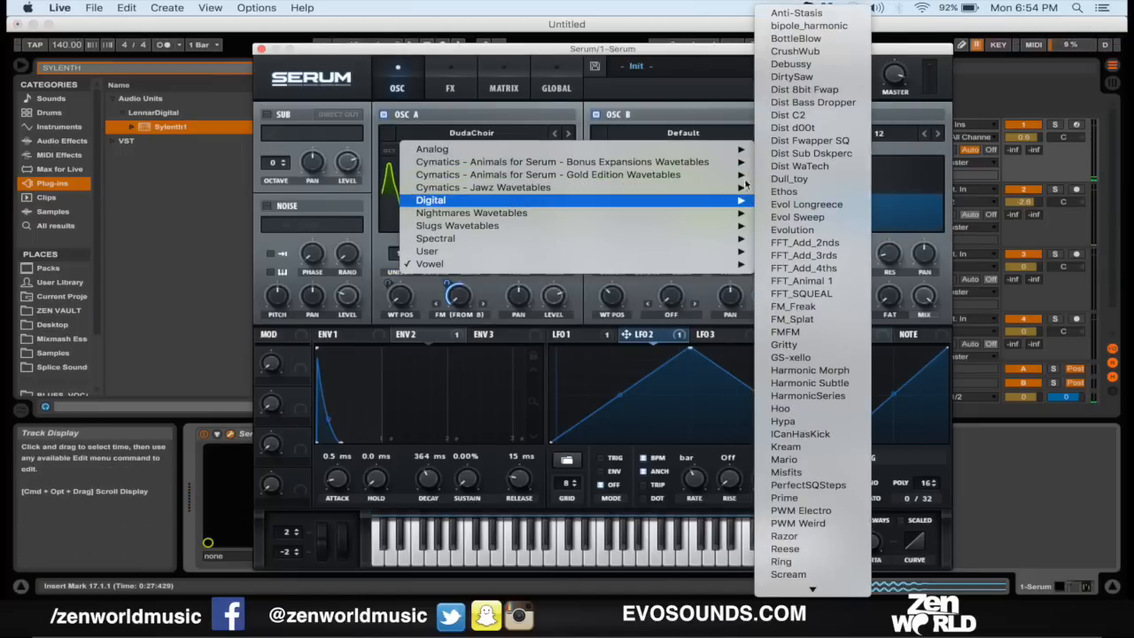
pyautogui.click(824, 254)
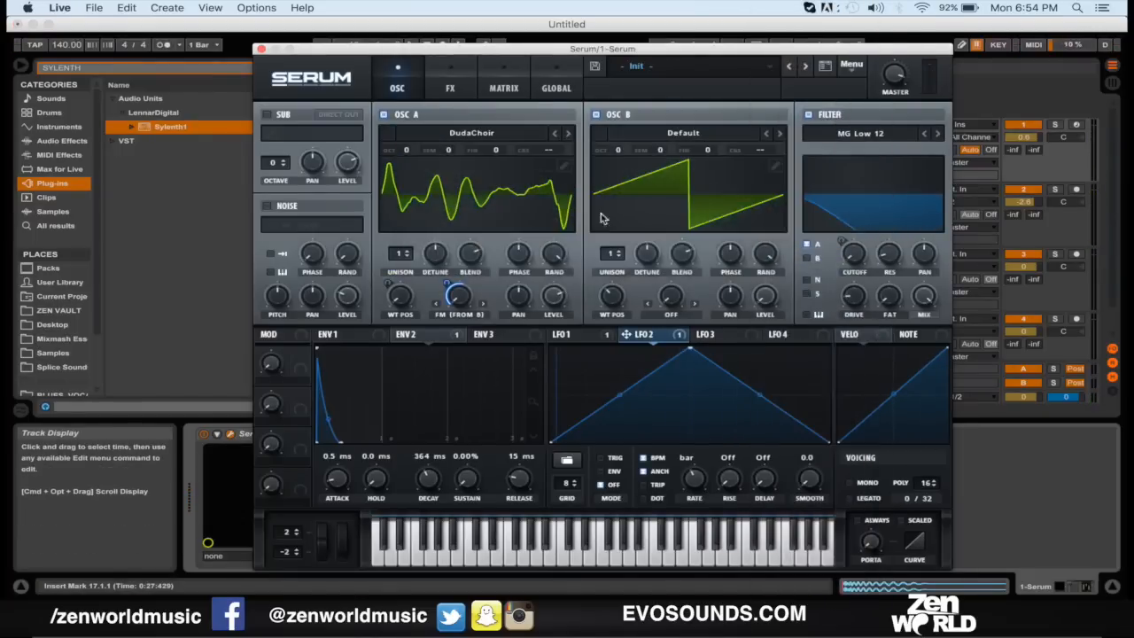
pyautogui.click(570, 134)
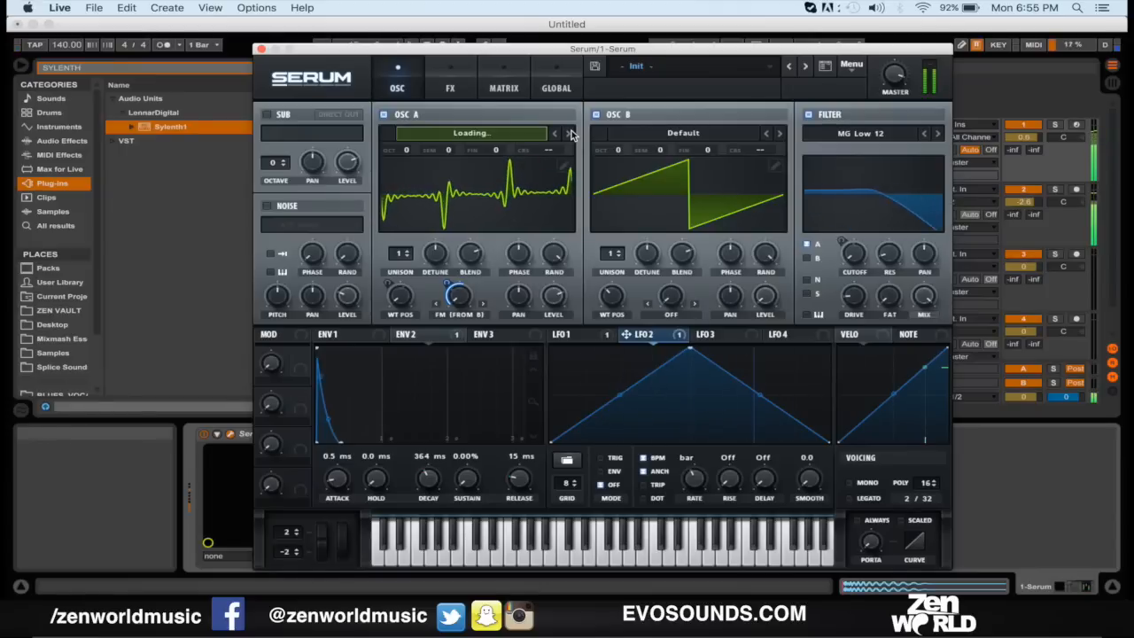
pyautogui.click(570, 134)
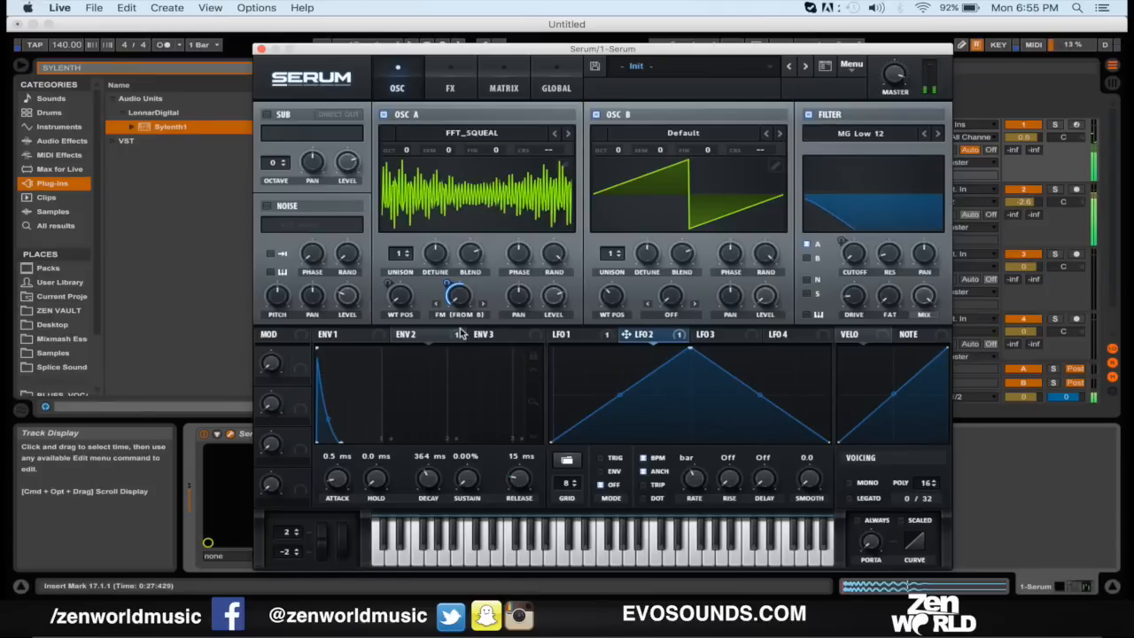
# Adjust Serum's Env 2 decay to about 151 ms during playback and close the plug-in window.
pyautogui.click(460, 333)
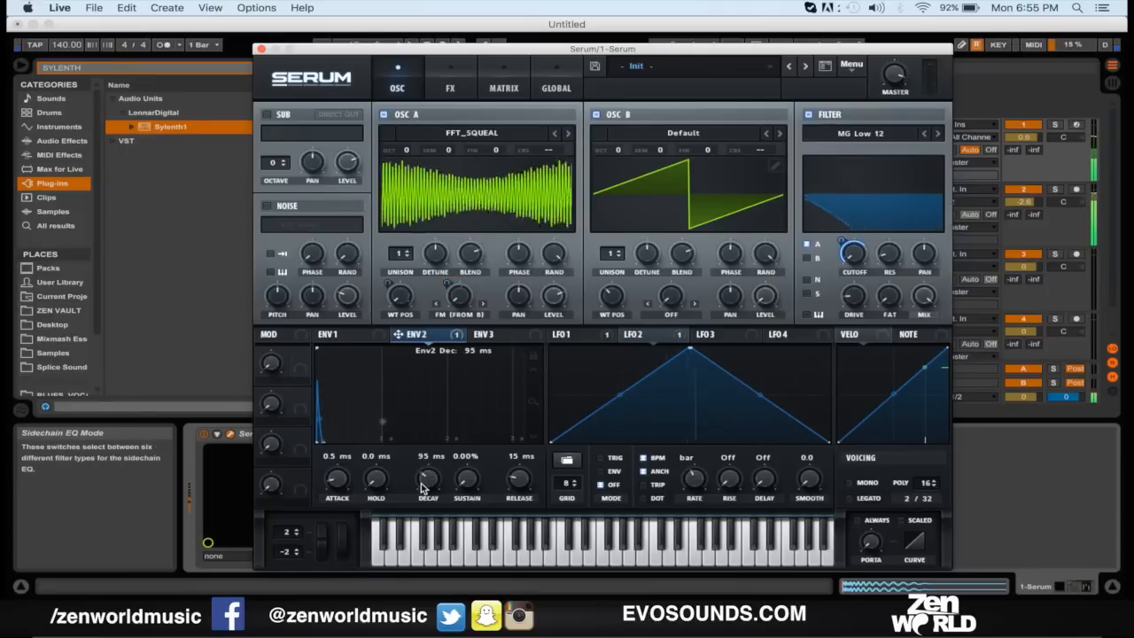
pyautogui.scroll(3, 423, 487)
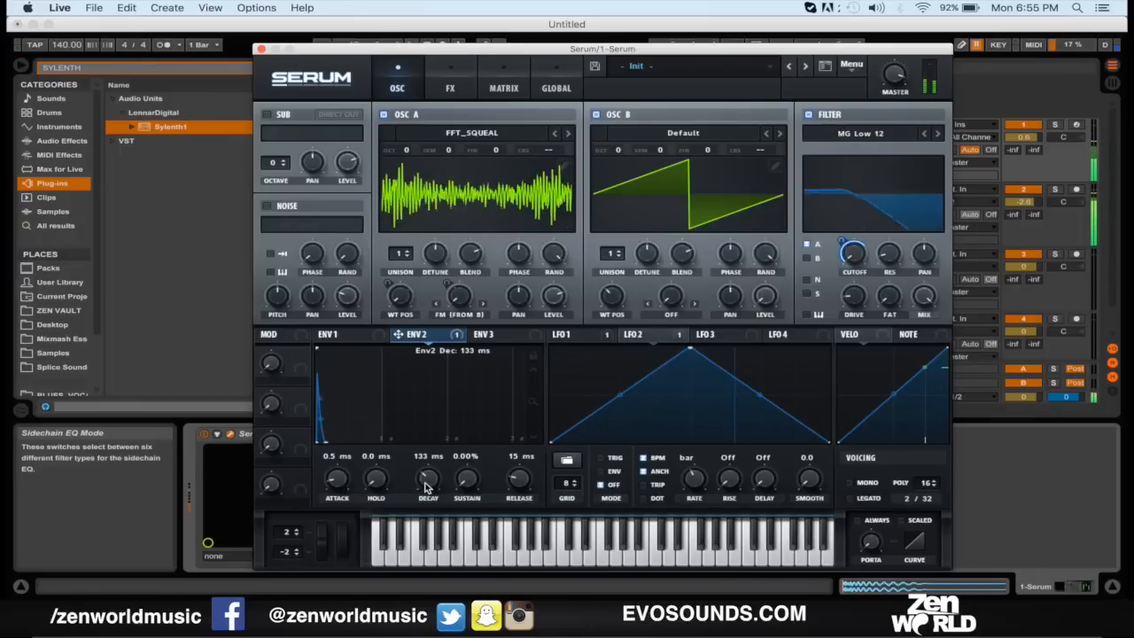
pyautogui.scroll(2, 426, 487)
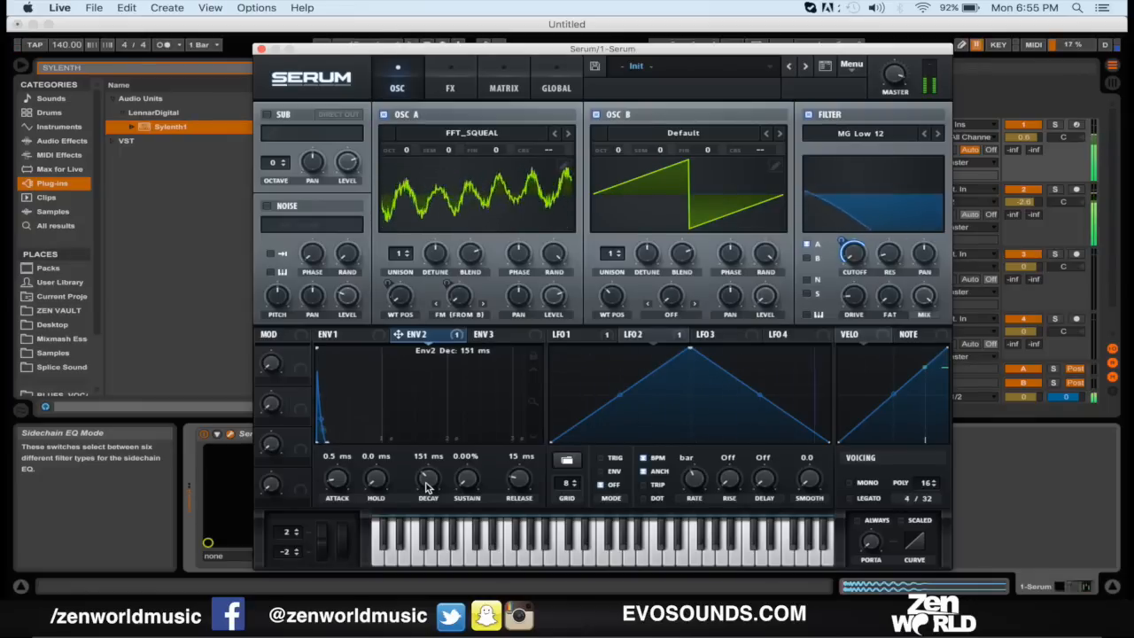
pyautogui.click(260, 50)
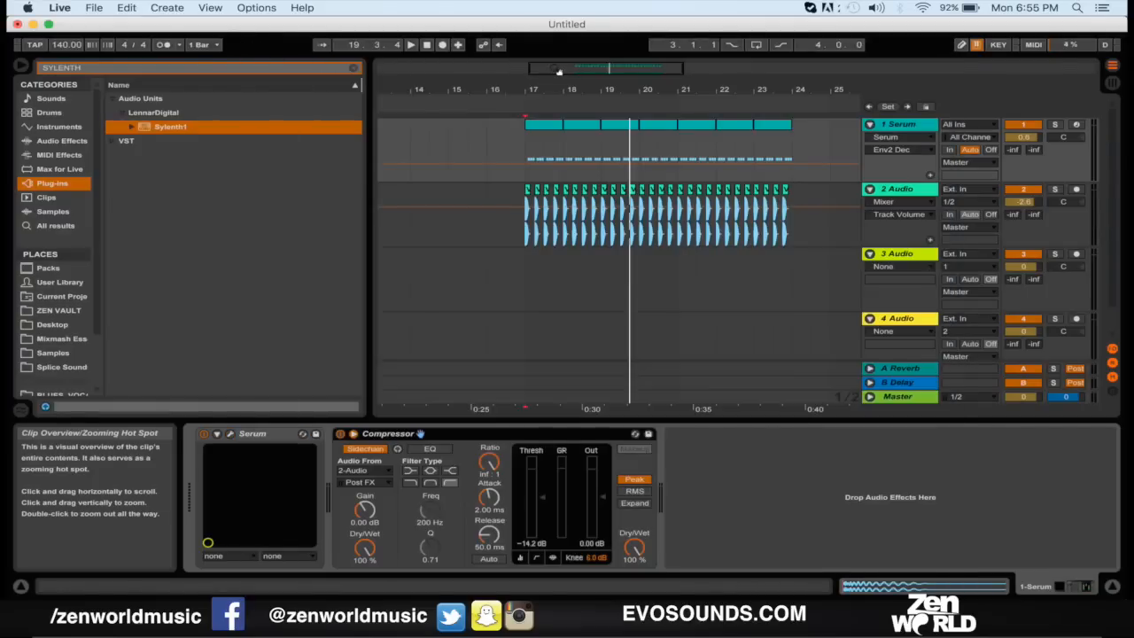